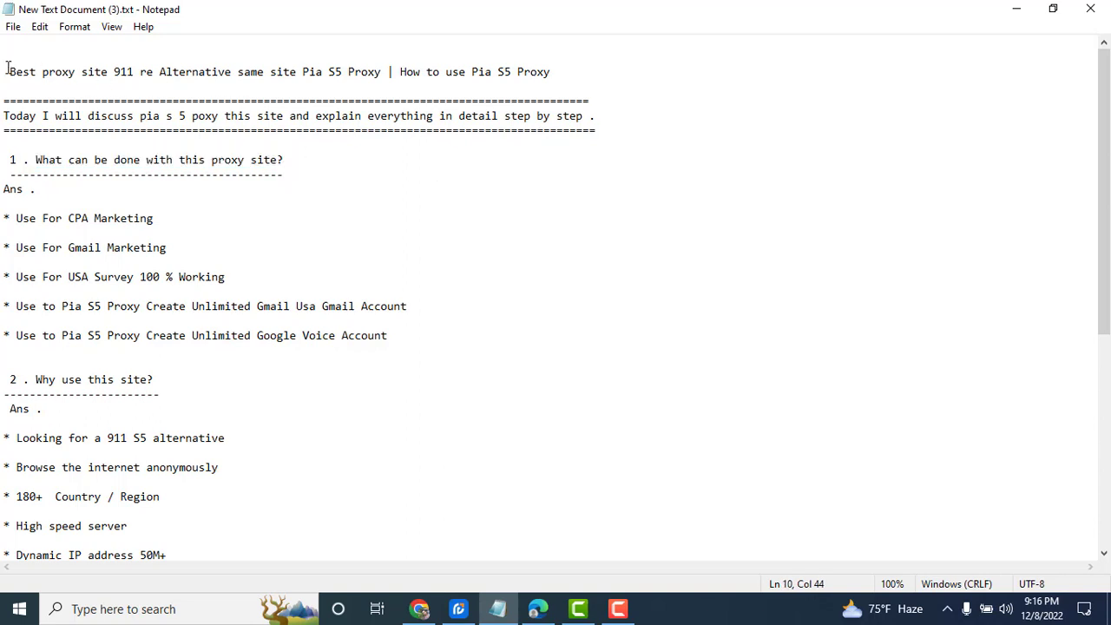
Read the notes from the title through the proxy site's uses to the "Why use this site?" section, highlighting the lines being covered
left_click_drag(7, 68, 378, 73)
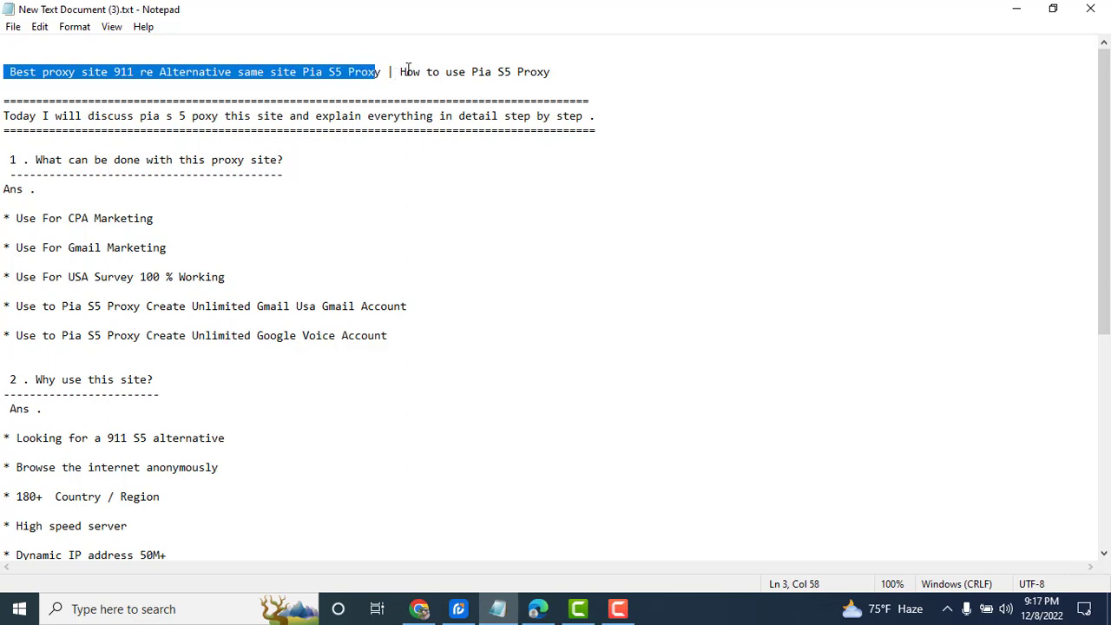
left_click_drag(553, 73, 403, 76)
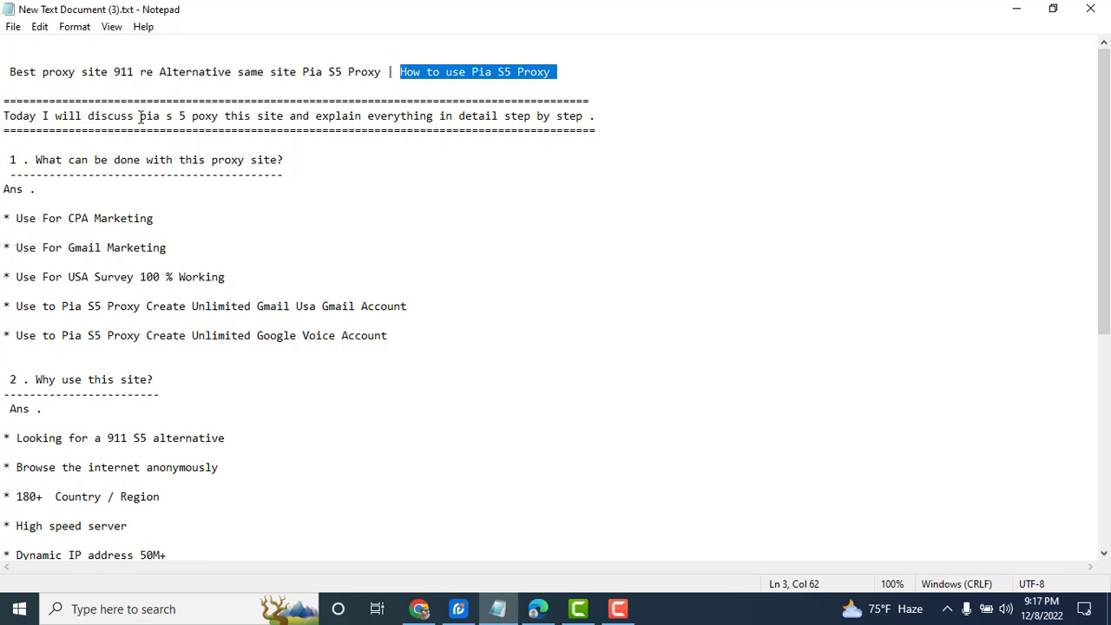
left_click_drag(139, 117, 602, 118)
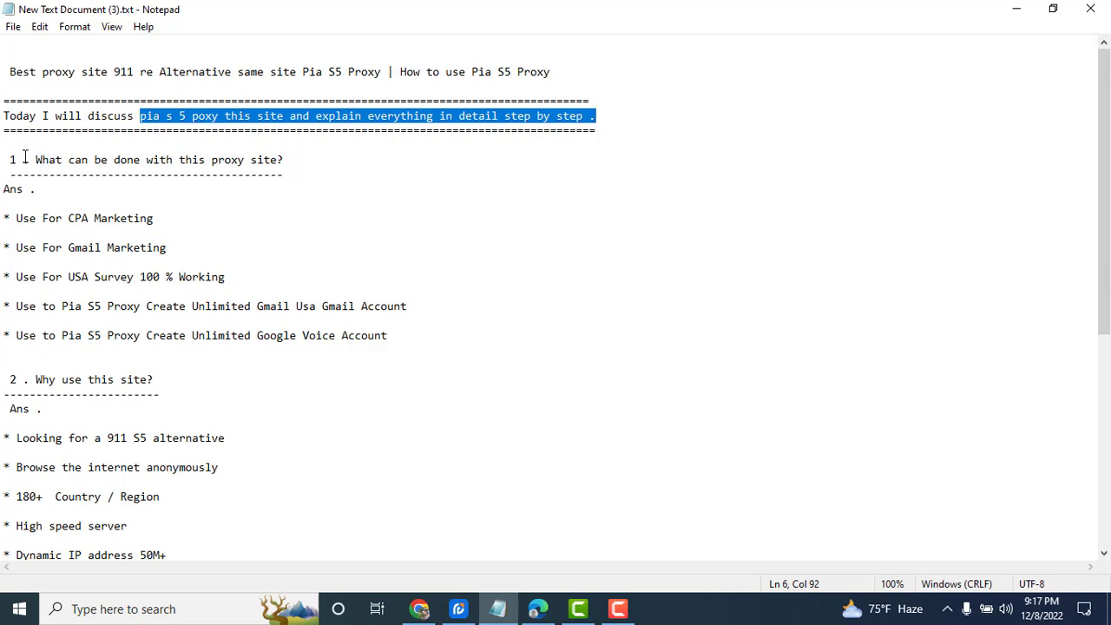
left_click_drag(25, 162, 314, 166)
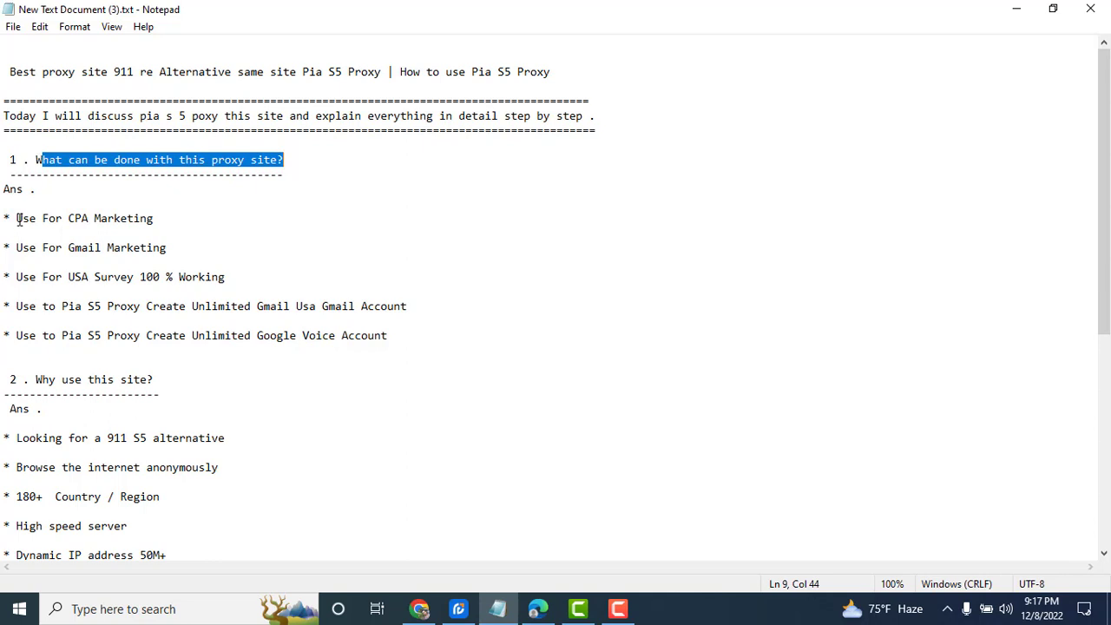
left_click_drag(18, 218, 227, 277)
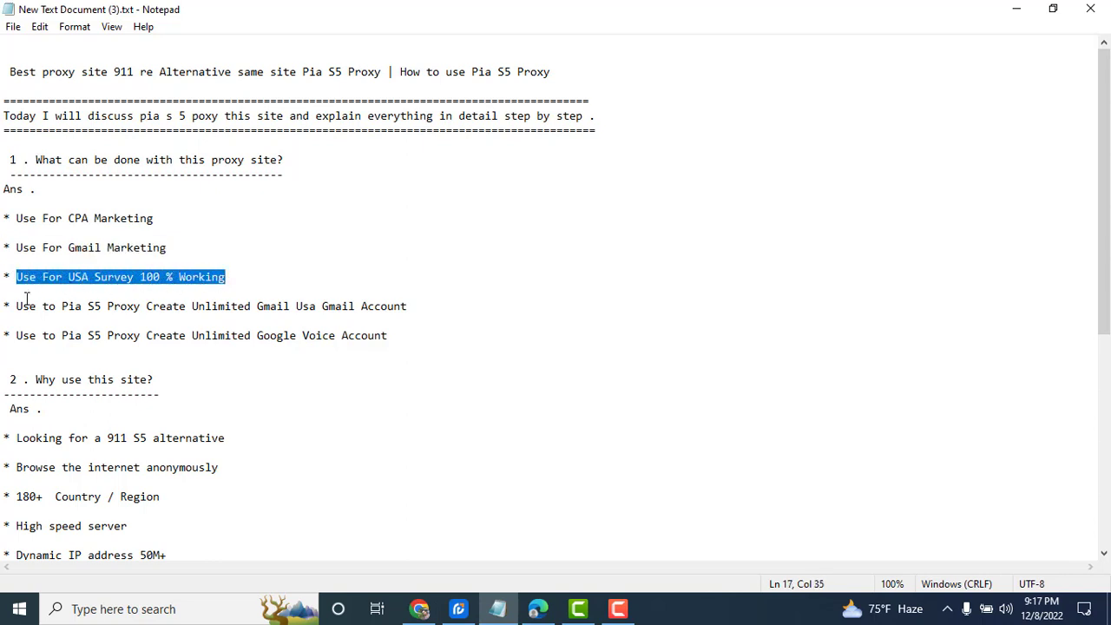
left_click_drag(13, 306, 203, 309)
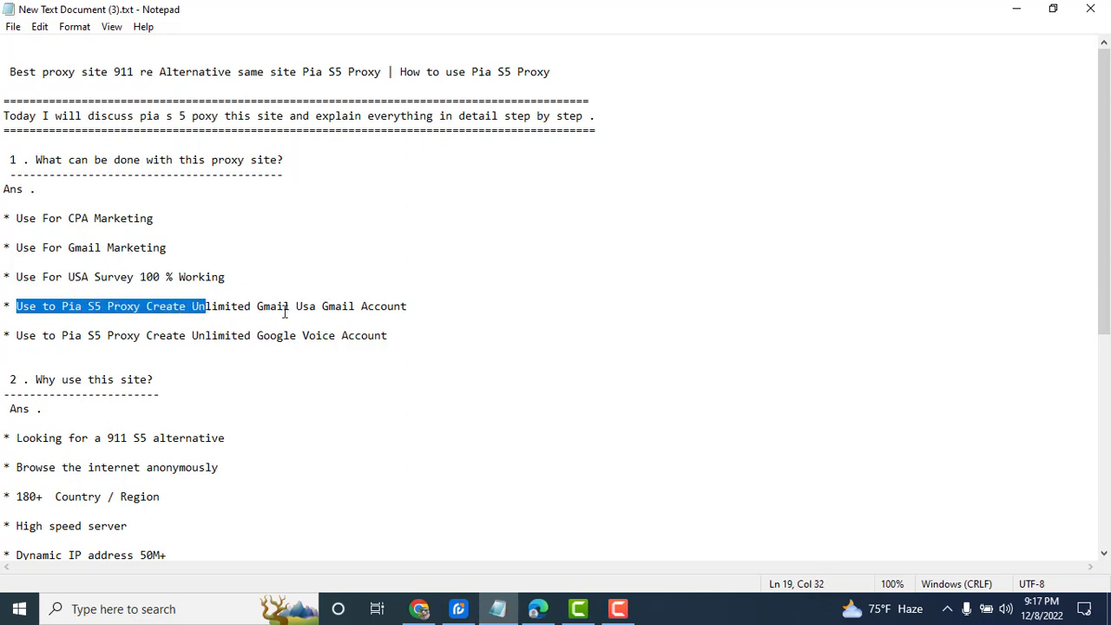
left_click_drag(408, 305, 161, 314)
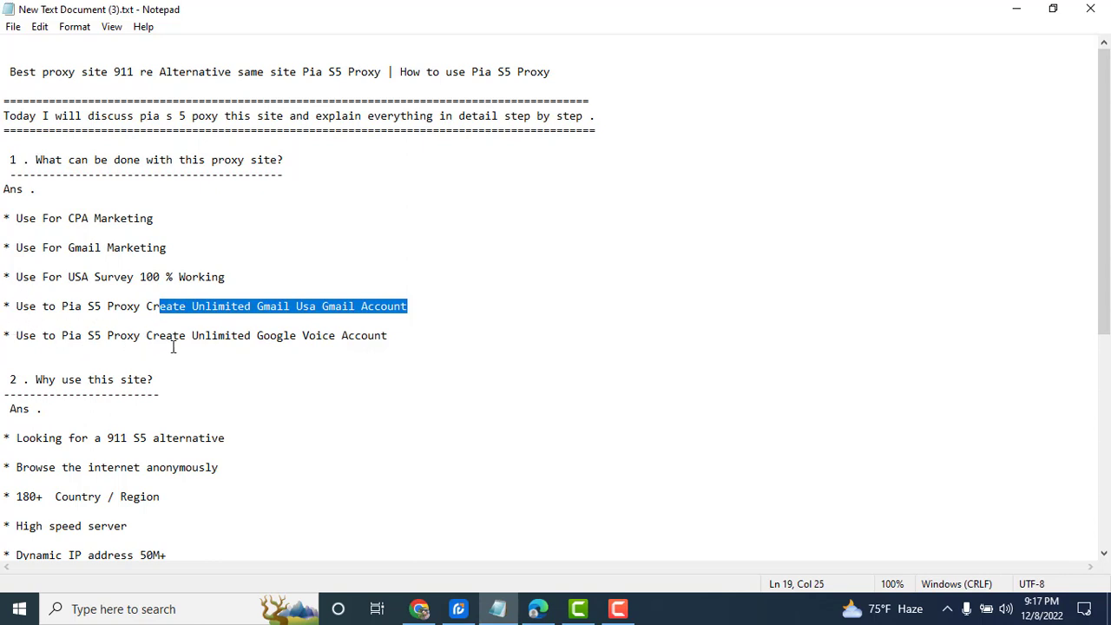
left_click_drag(153, 335, 381, 342)
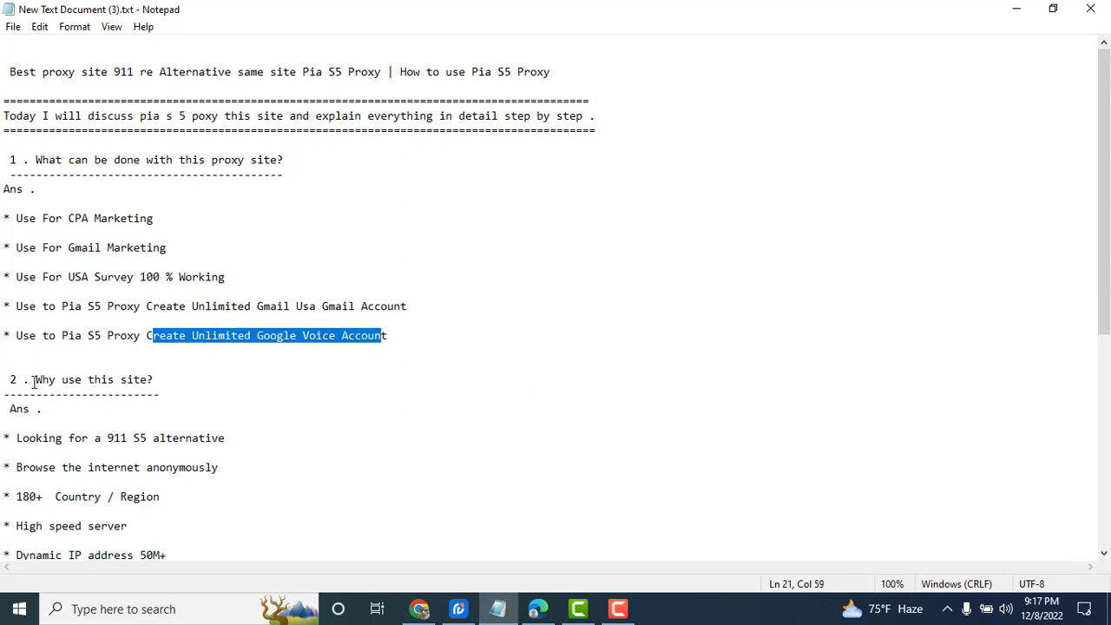
left_click_drag(29, 382, 2, 379)
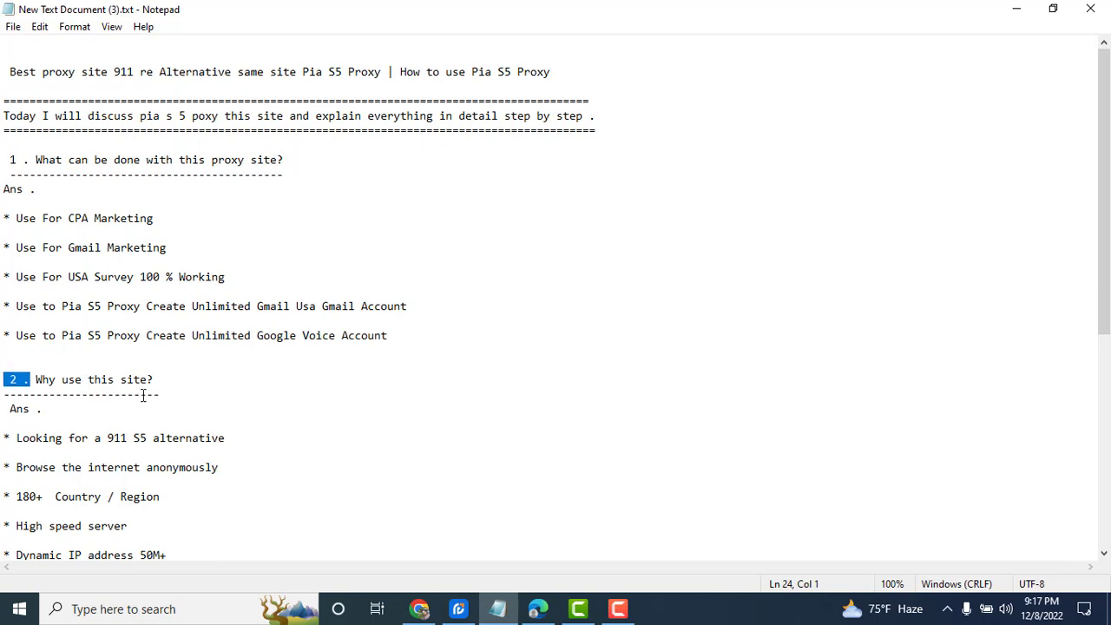
scroll(144, 394, "down", 3)
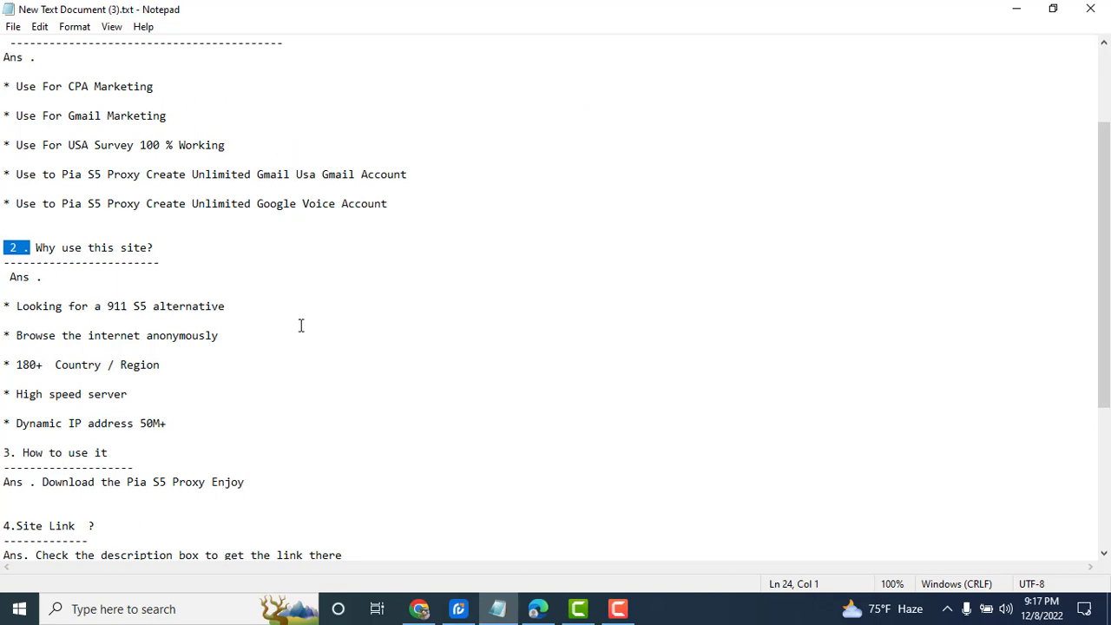
Switch to the PIA S5 Proxy website in Edge and close the "2022 Last Deals" promotional popup
left_click(538, 609)
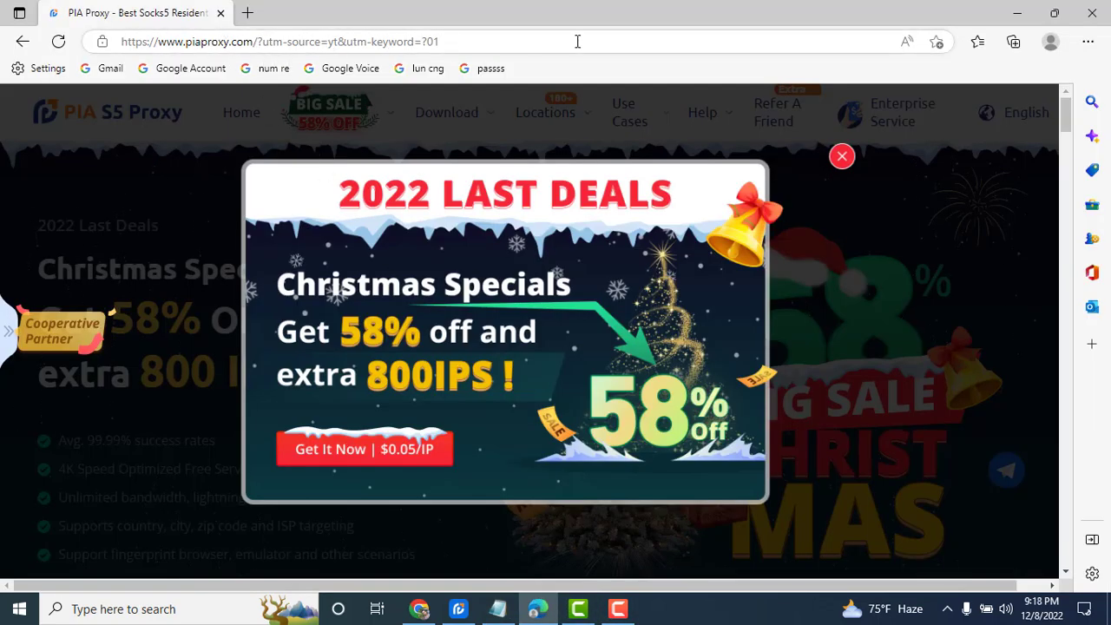
scroll(570, 129, "down", 1)
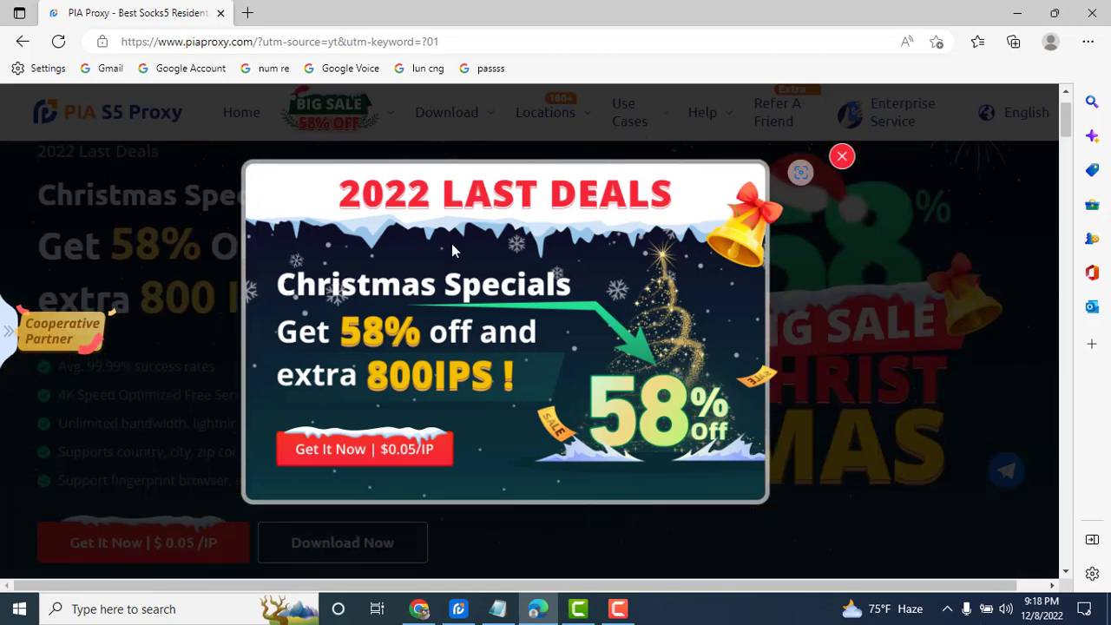
scroll(478, 352, "up", 1)
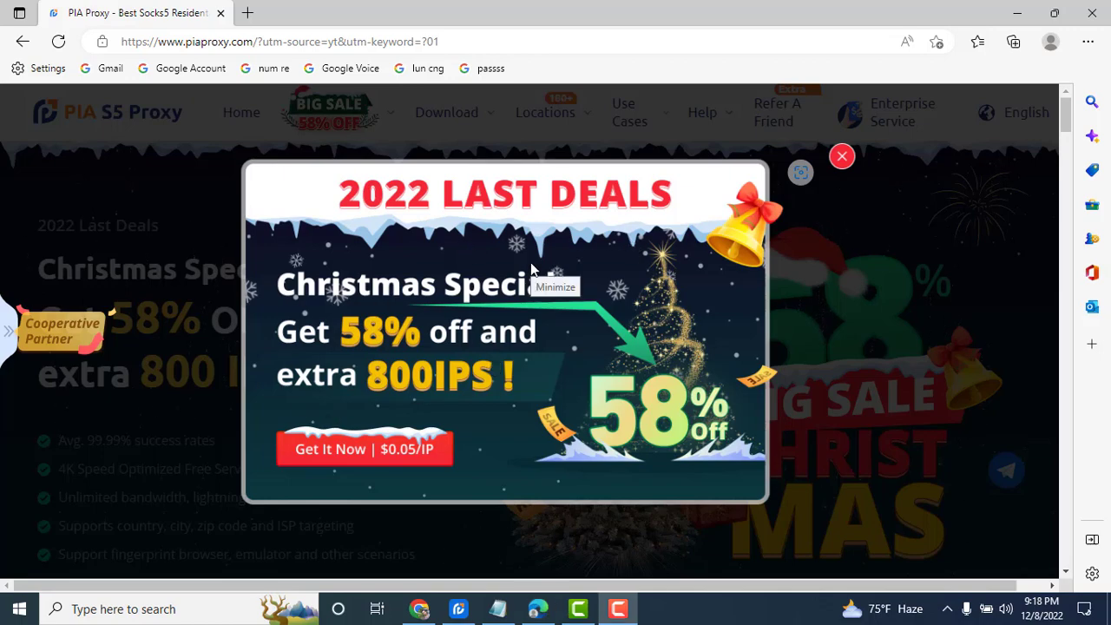
left_click(841, 157)
Examine the homepage's "Looking for a 911 S5 alternative?" section, highlighting its heading and explanatory paragraphs
mouse_move(603, 124)
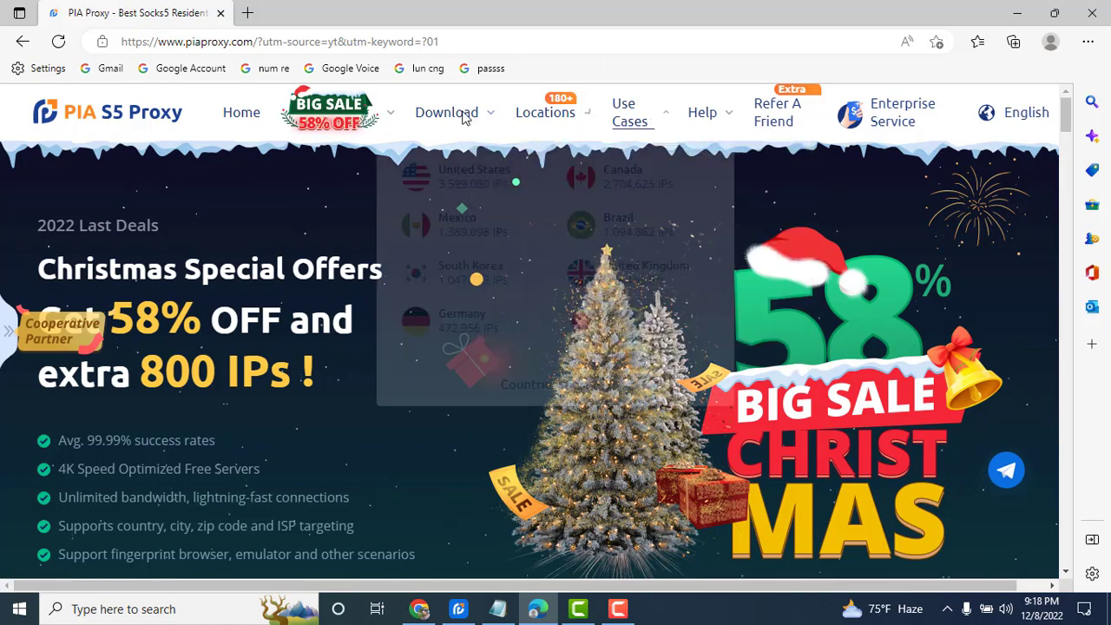
mouse_move(330, 118)
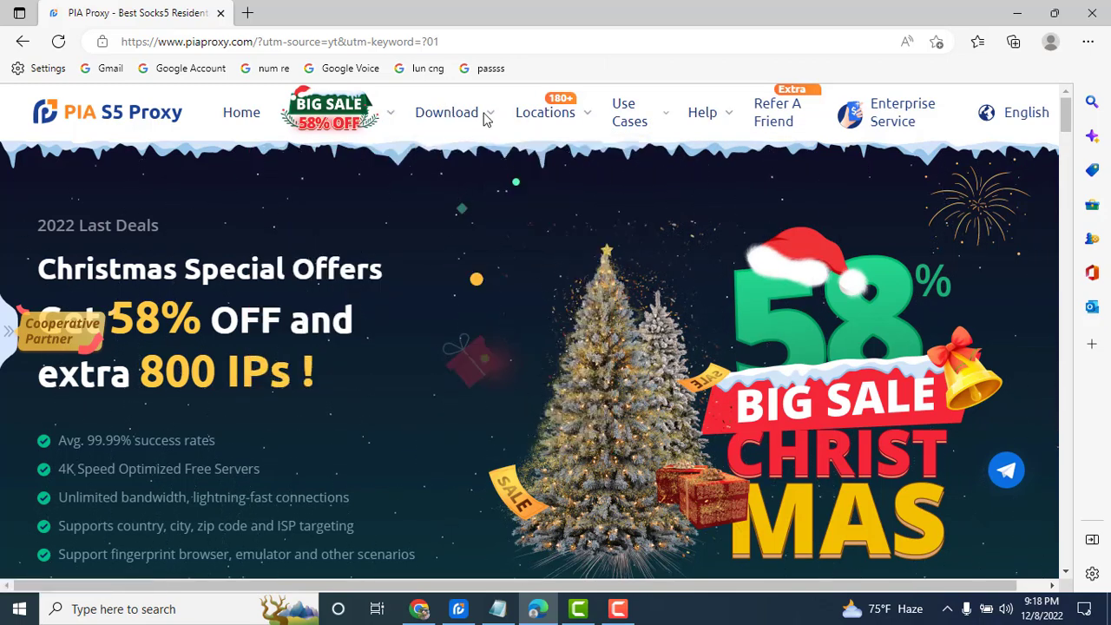
mouse_move(486, 115)
scroll(953, 272, "down", 10)
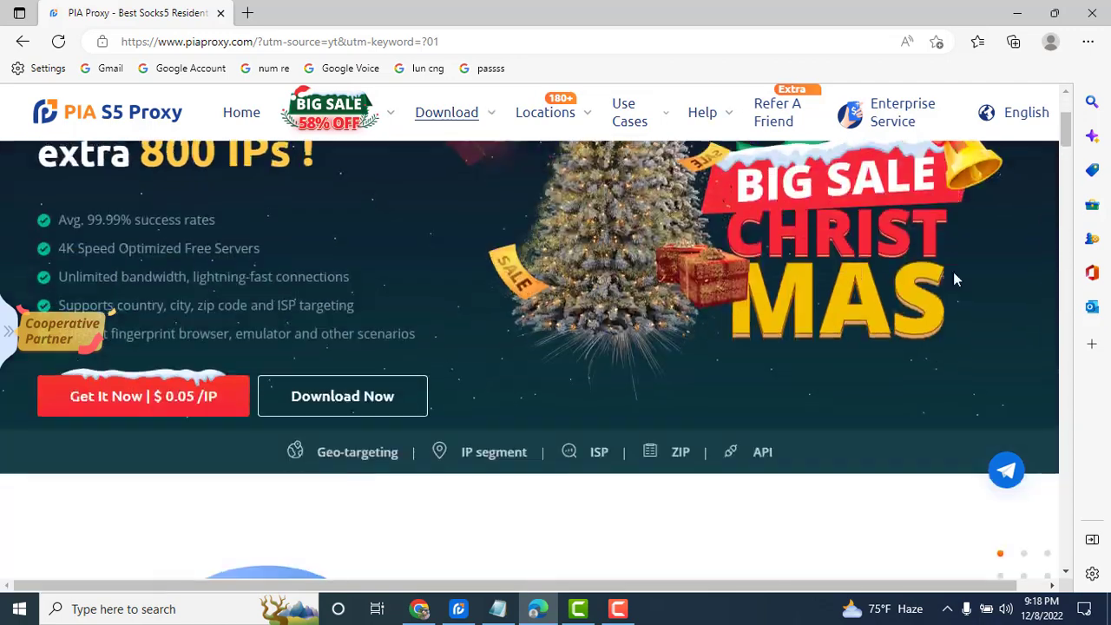
scroll(867, 308, "up", 2)
scroll(864, 305, "down", 1)
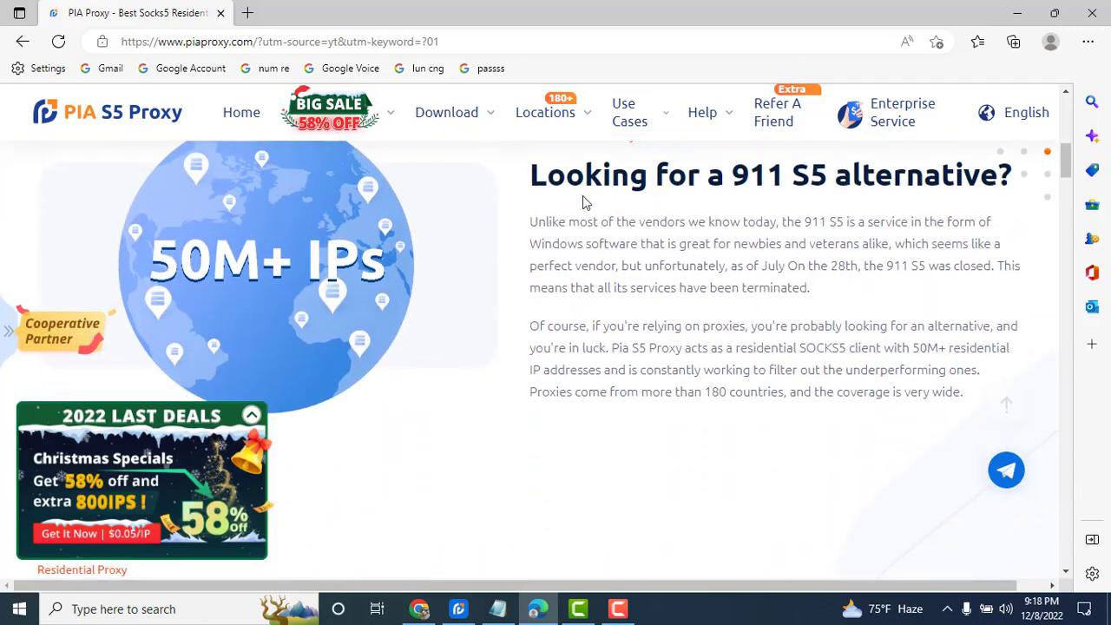
left_click_drag(547, 172, 979, 184)
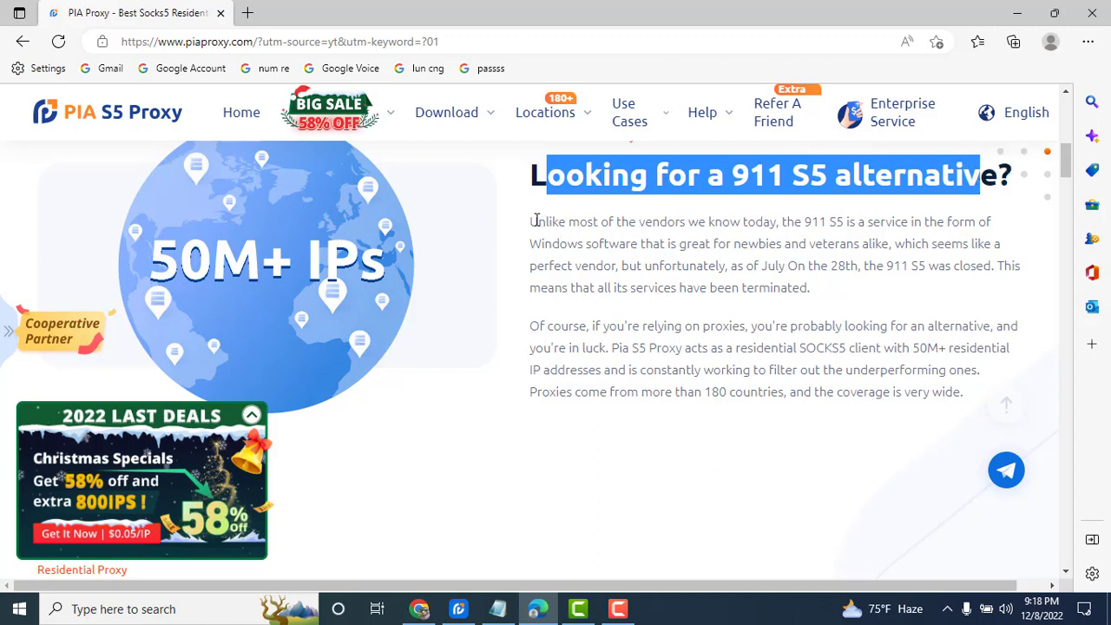
left_click_drag(536, 220, 909, 247)
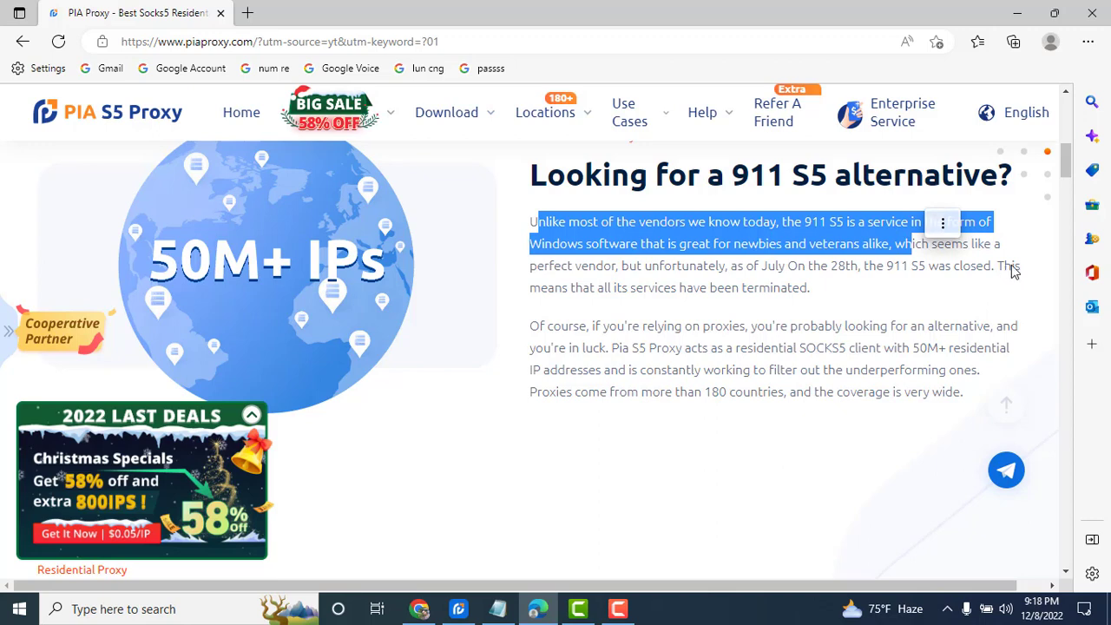
left_click_drag(1013, 270, 523, 276)
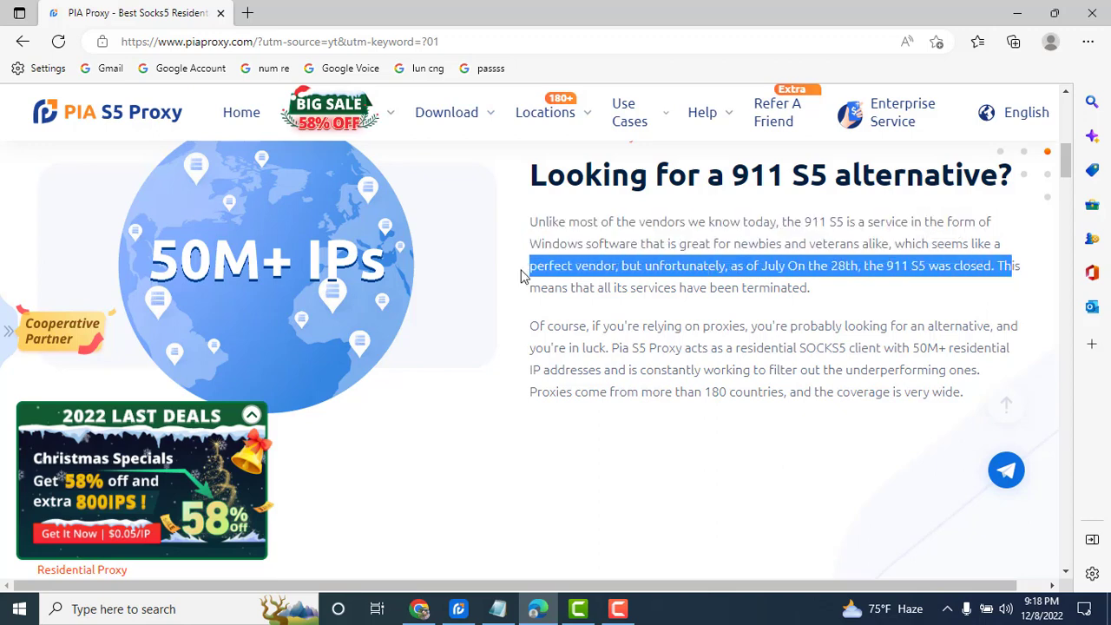
left_click_drag(970, 398, 516, 332)
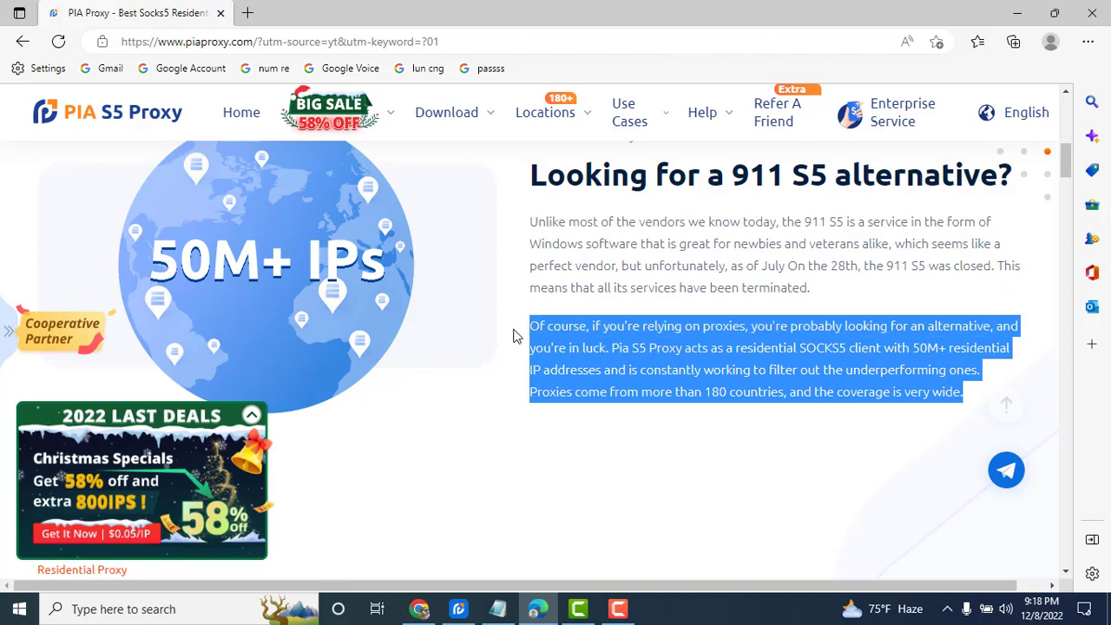
Return to the Notepad notes and highlight the points "Browse the internet anonymously" and "180+ Country / Region"
left_click(499, 609)
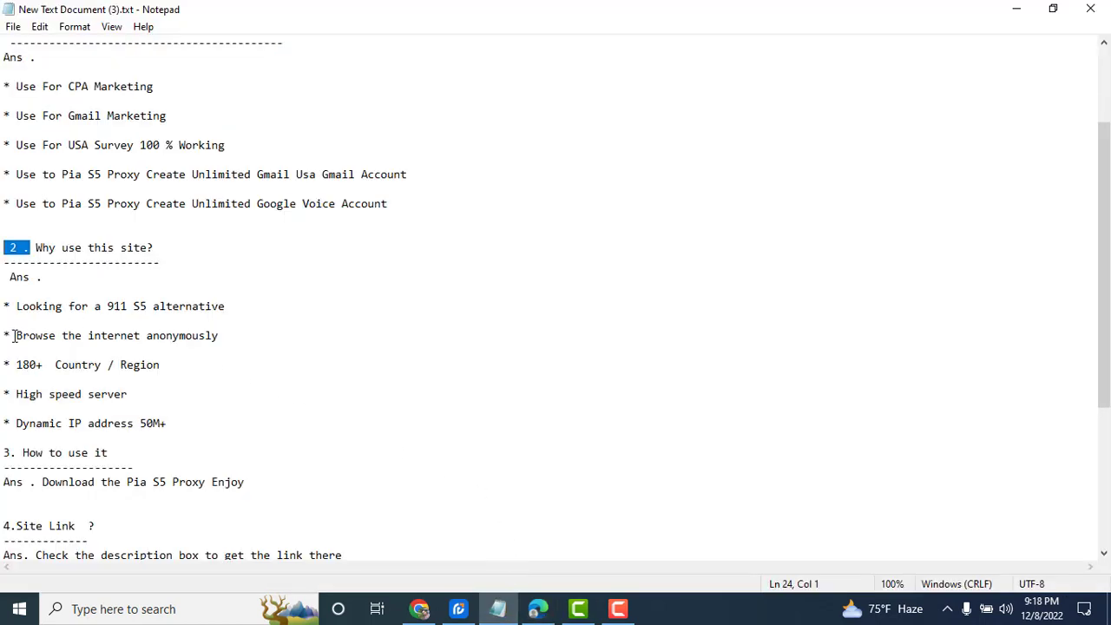
left_click_drag(14, 336, 229, 337)
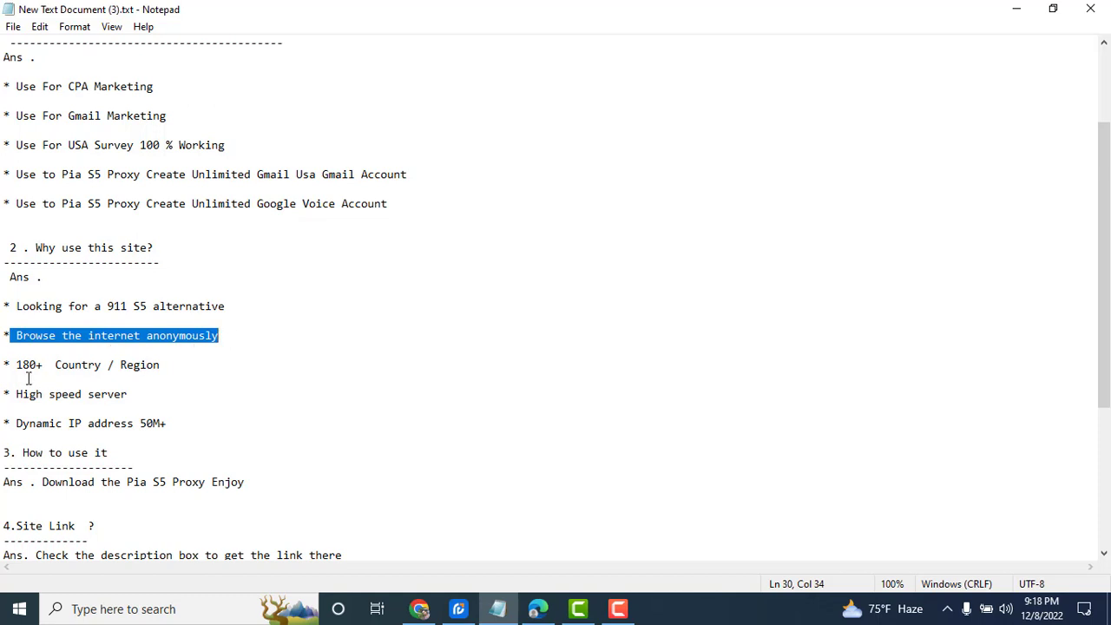
left_click_drag(18, 364, 151, 374)
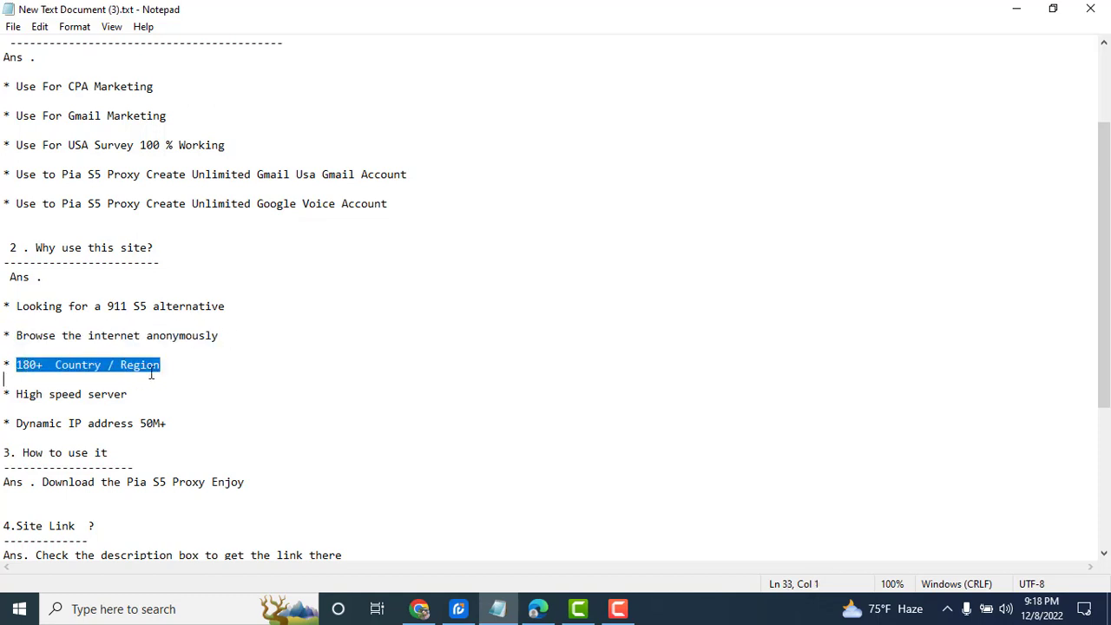
Switch back to the website in Edge and review the country, high speed server and dynamic IP figures under "Browse the internet anonymously"
left_click(538, 608)
scroll(741, 423, "down", 5)
scroll(742, 420, "down", 10)
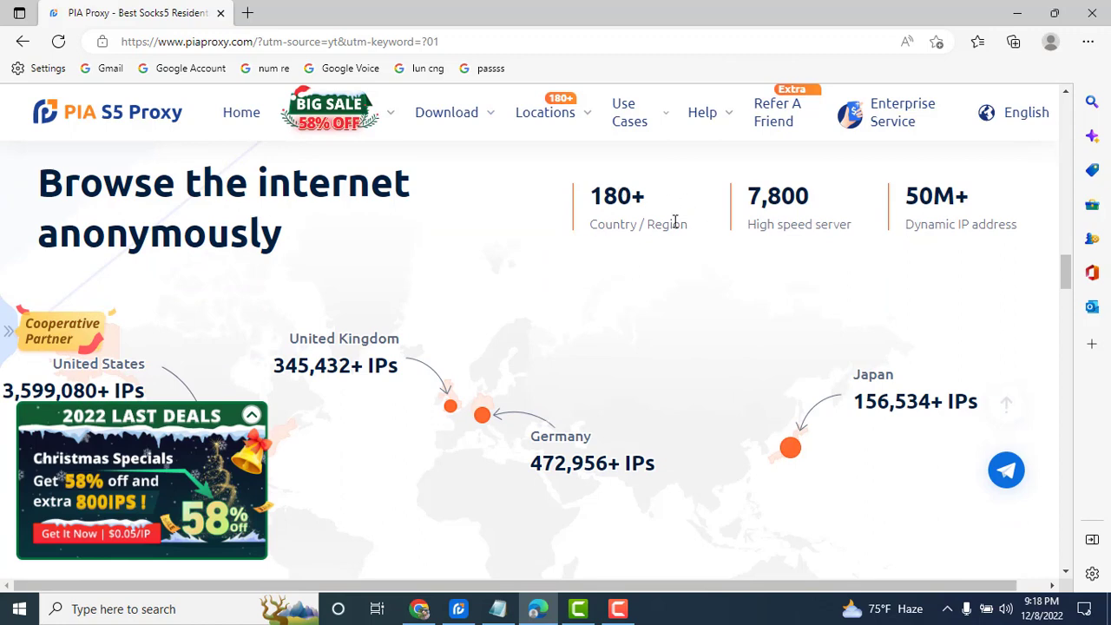
left_click_drag(704, 238, 597, 194)
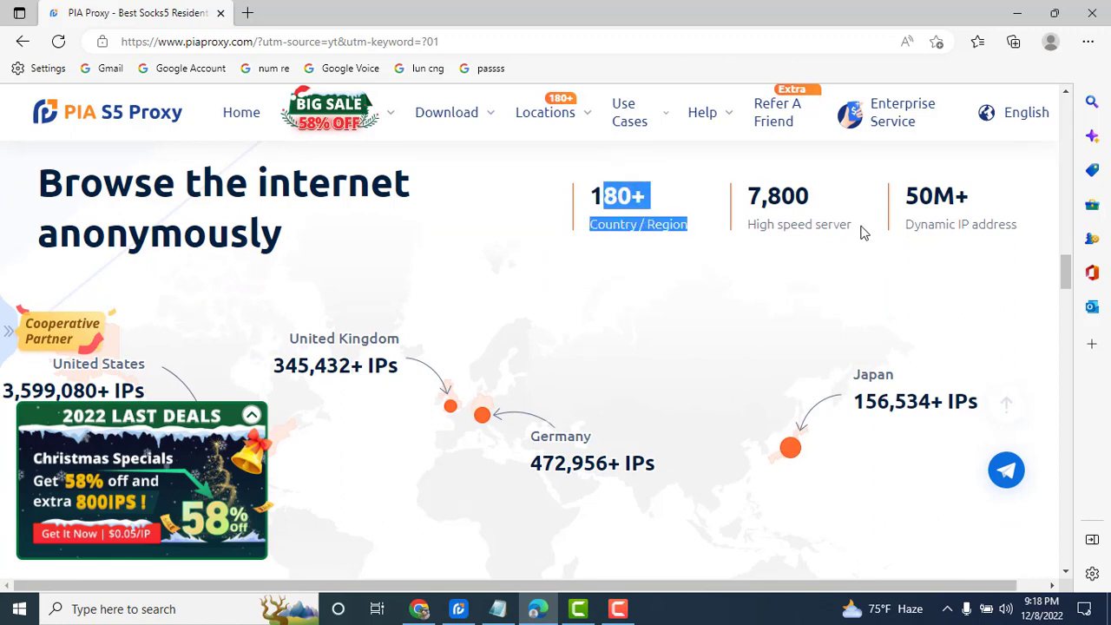
left_click_drag(862, 230, 743, 196)
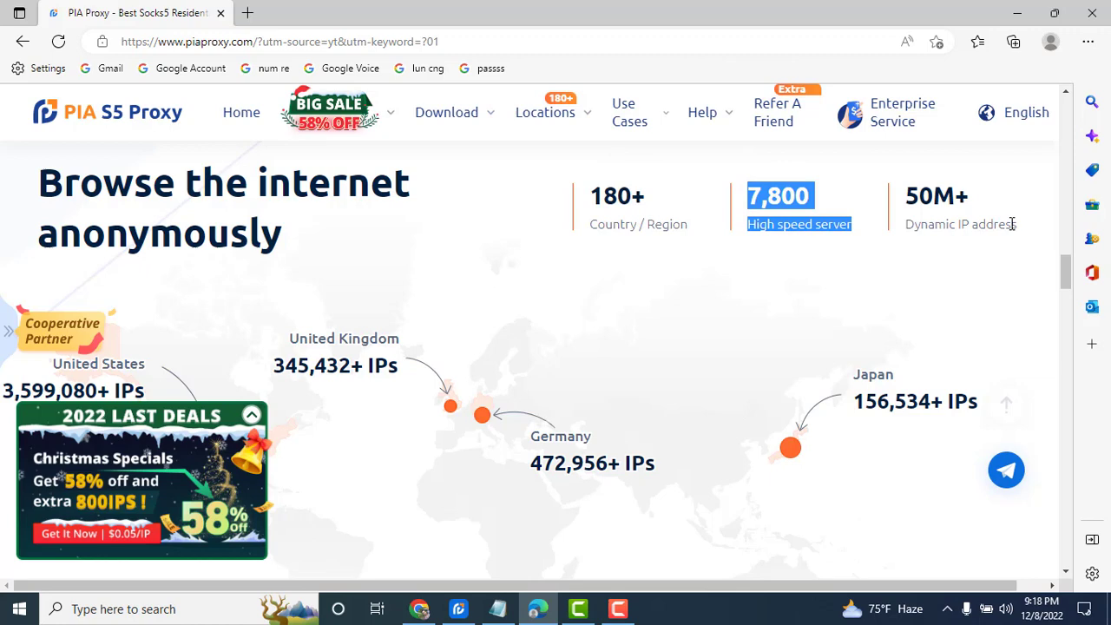
left_click_drag(1012, 224, 901, 201)
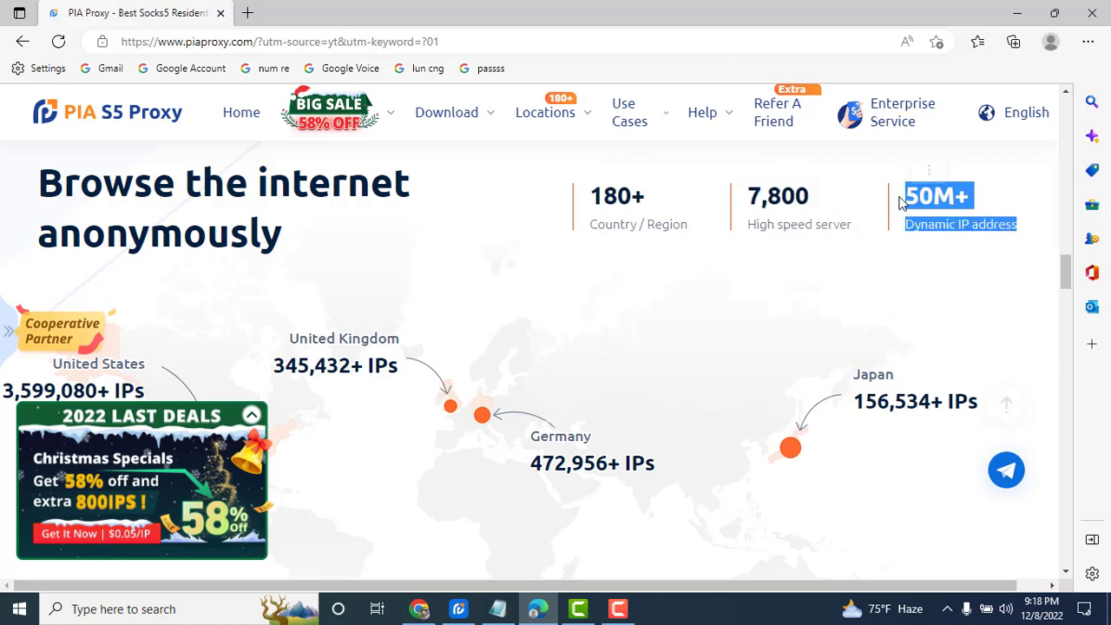
scroll(947, 213, "up", 1)
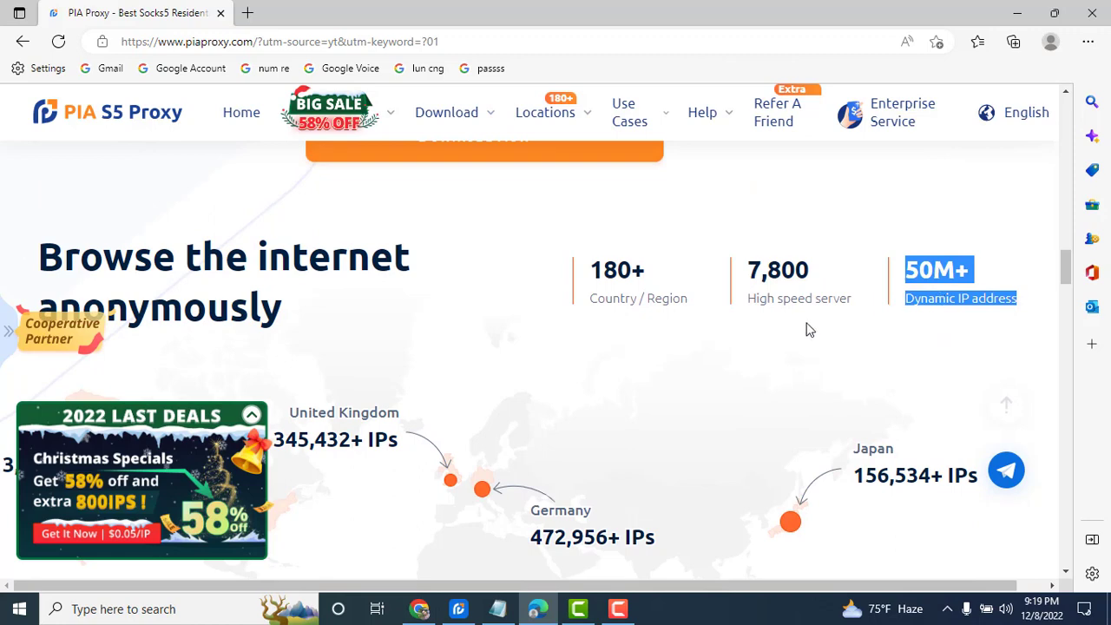
scroll(751, 429, "down", 6)
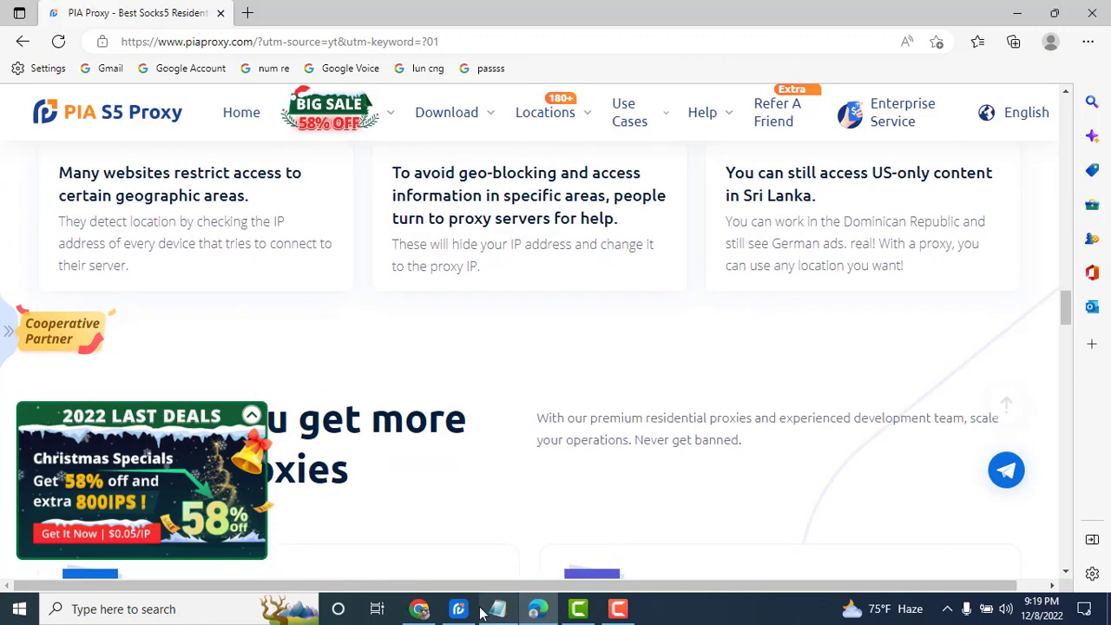
Switch to the Notepad notes and highlight the "How to use it" answer, "Download the Pia S5 Proxy Enjoy"
left_click(498, 608)
scroll(128, 376, "down", 3)
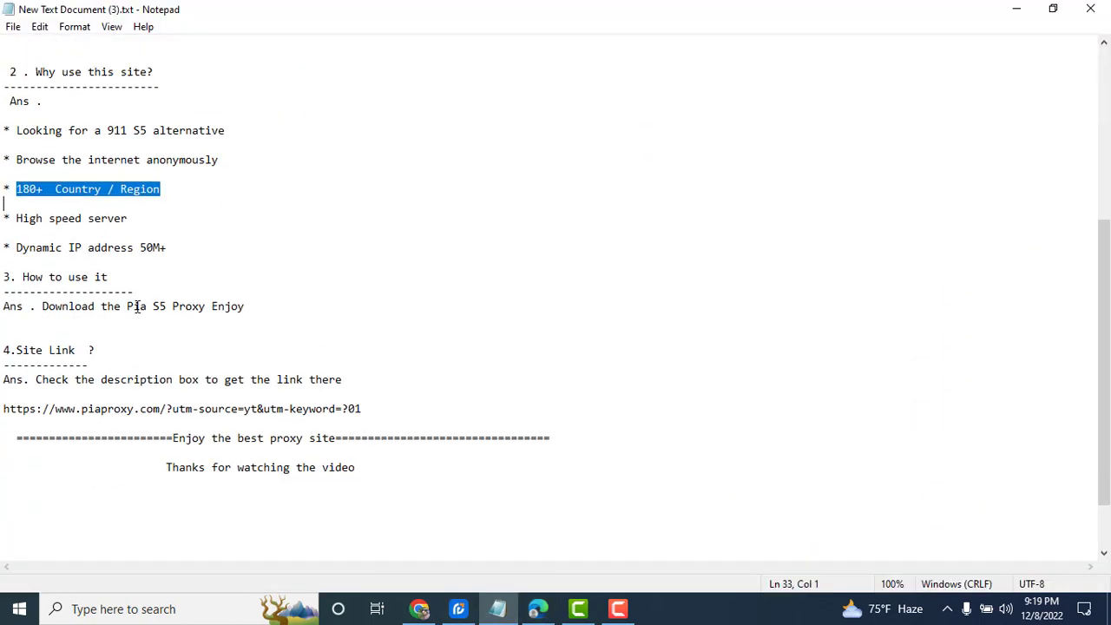
left_click_drag(43, 306, 270, 308)
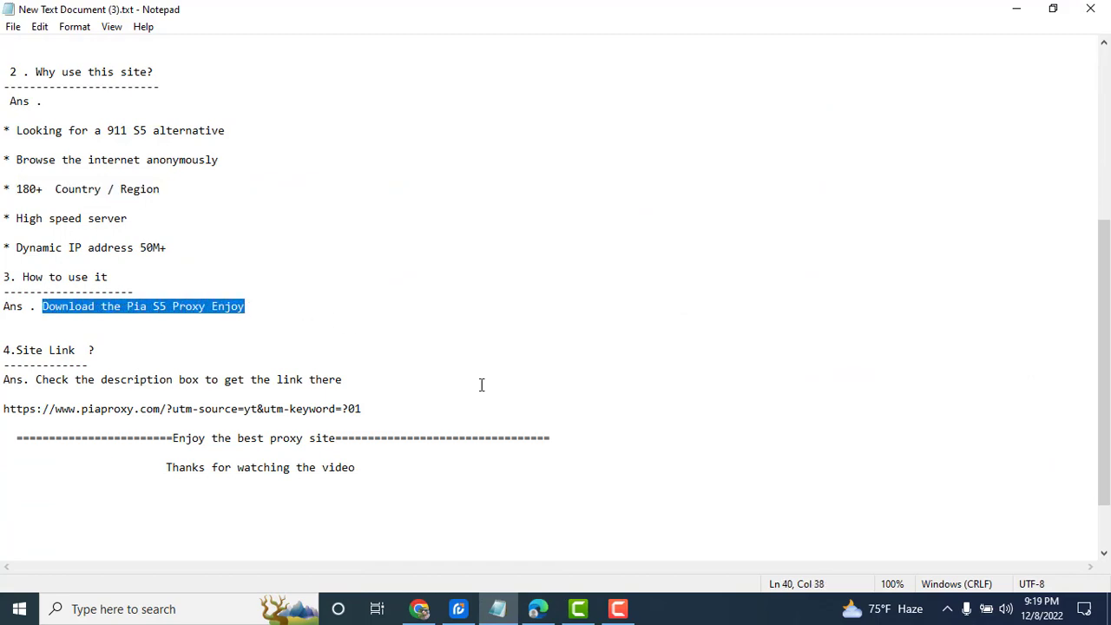
Switch to the PIA S5 Proxy website in Edge and open the download page for the Windows client
left_click(537, 608)
scroll(467, 164, "up", 2)
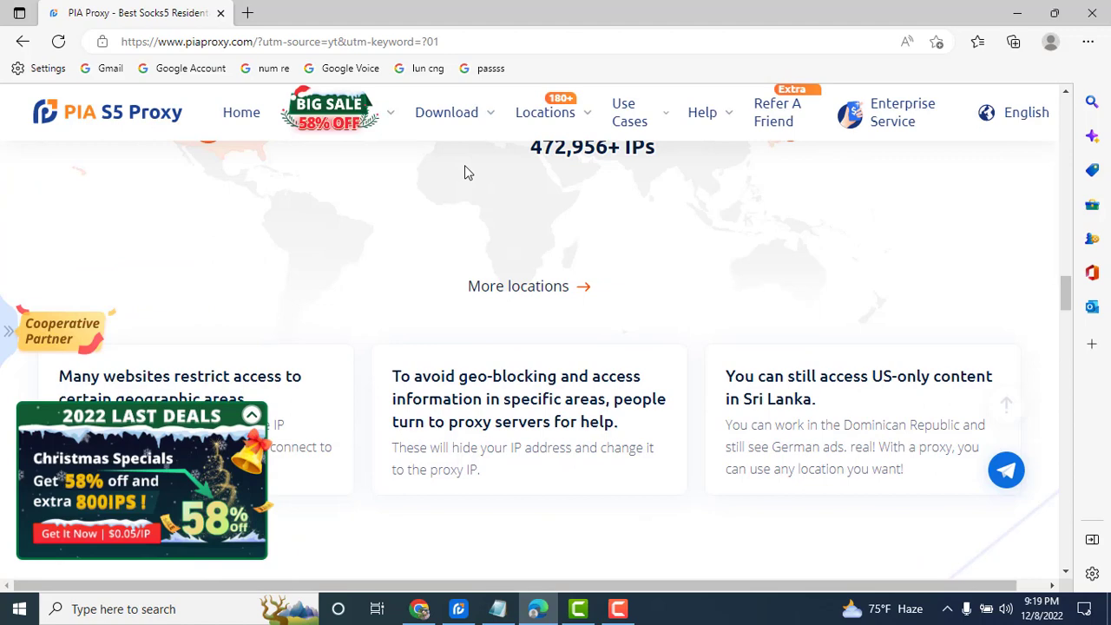
scroll(464, 171, "up", 3)
mouse_move(460, 124)
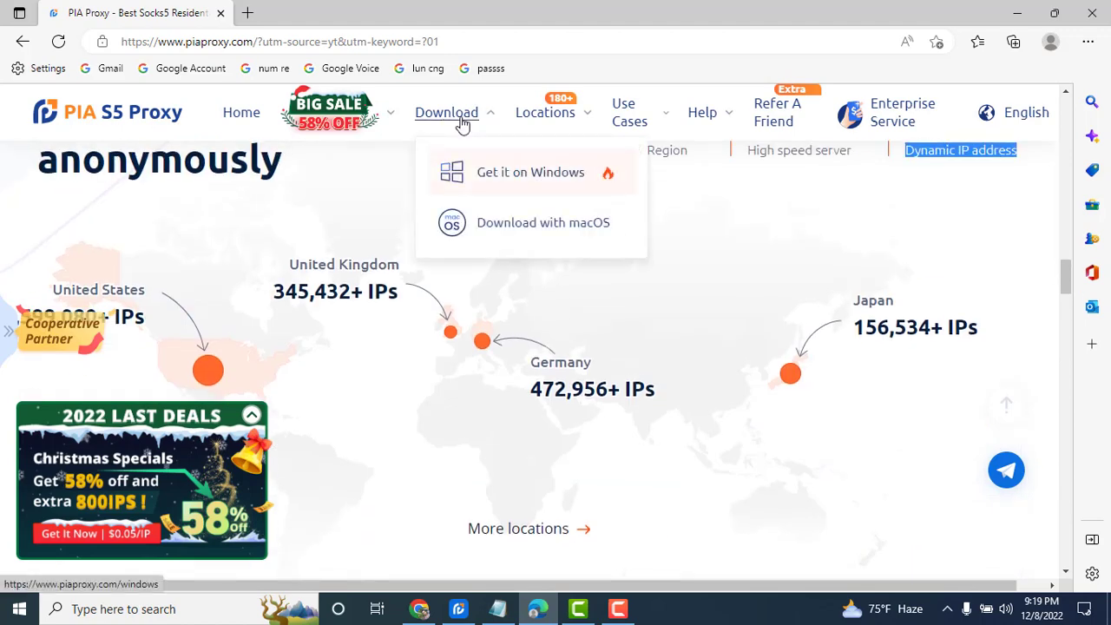
left_click(513, 178)
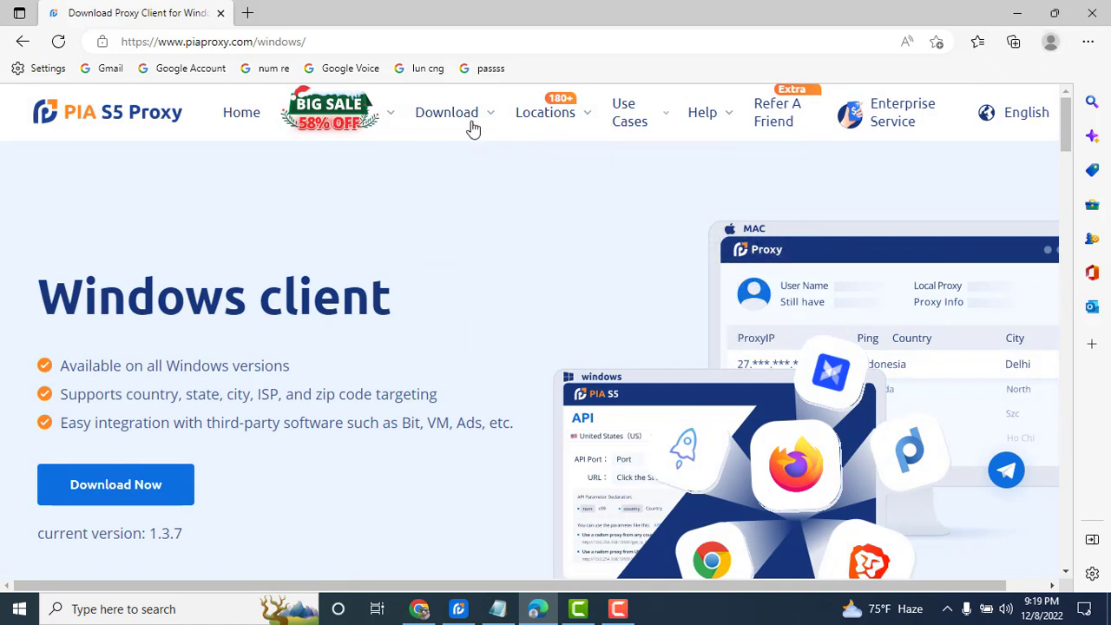
Switch to the Pia S5 Proxy desktop client and open its country code reference page in Edge
mouse_move(468, 125)
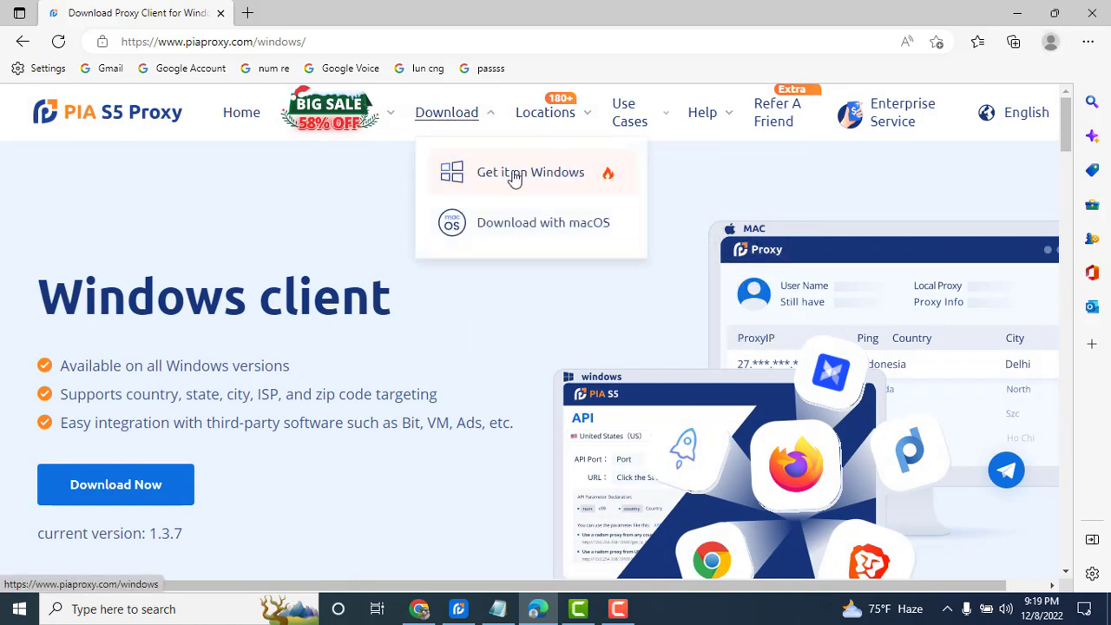
left_click(459, 610)
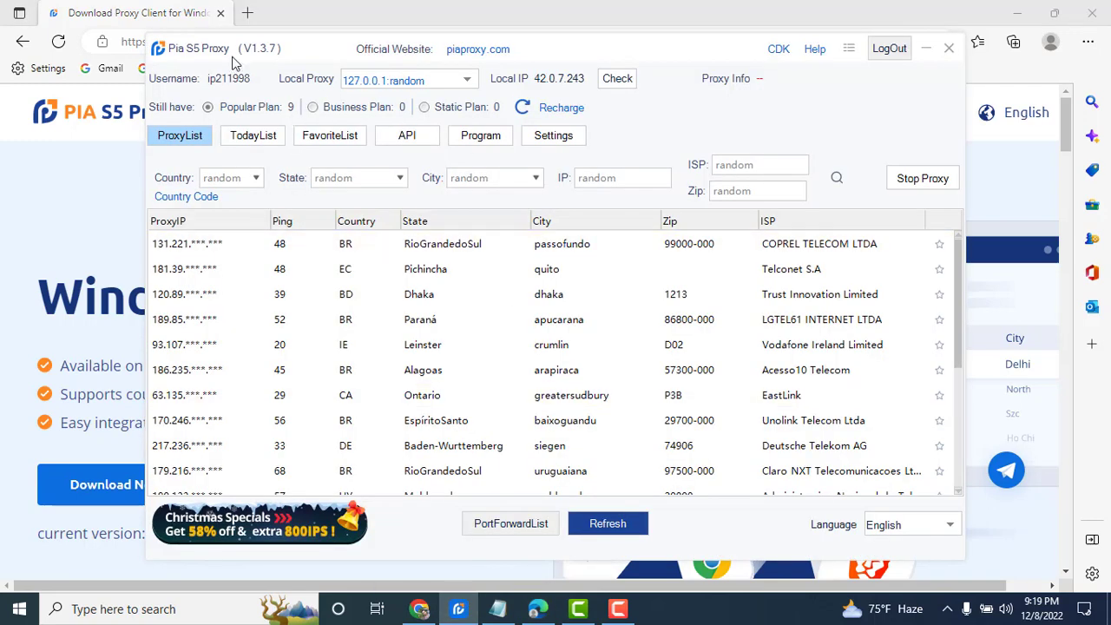
mouse_move(230, 54)
left_mouse_down()
mouse_move(210, 54)
mouse_move(241, 55)
left_mouse_up()
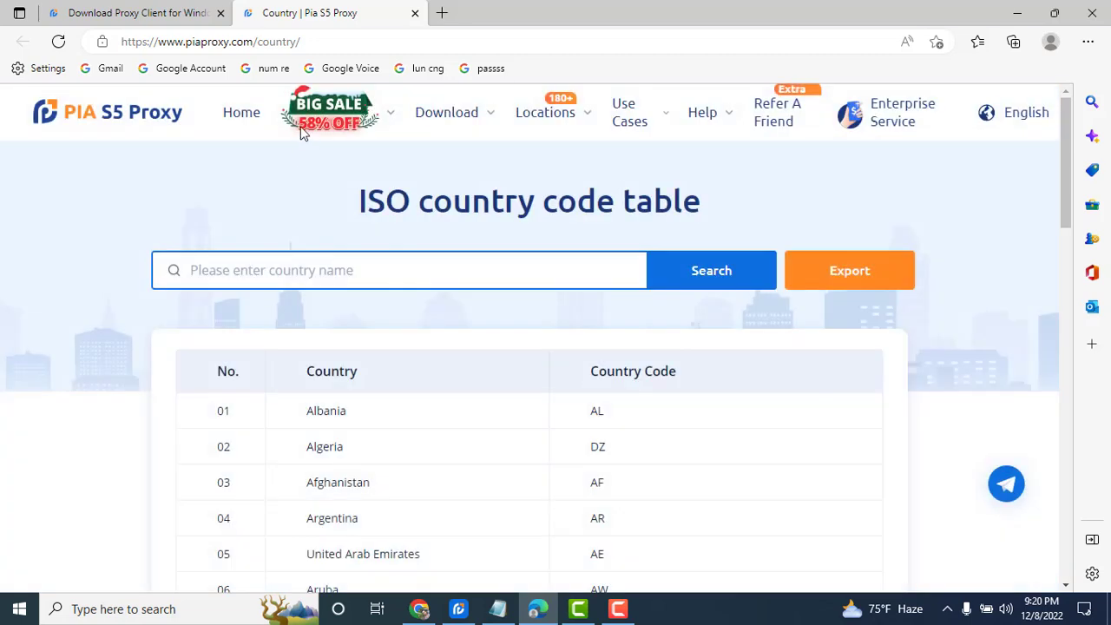
Highlight the country page's web address and review the country names and codes in the ISO country code table
left_click_drag(347, 41, 4, 86)
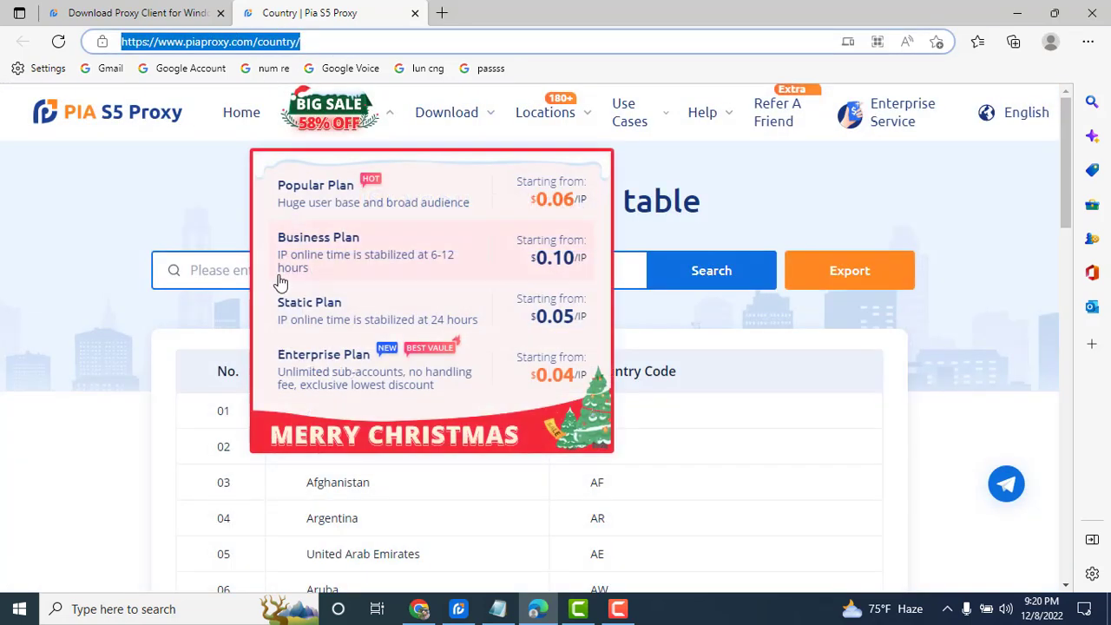
scroll(261, 272, "down", 7)
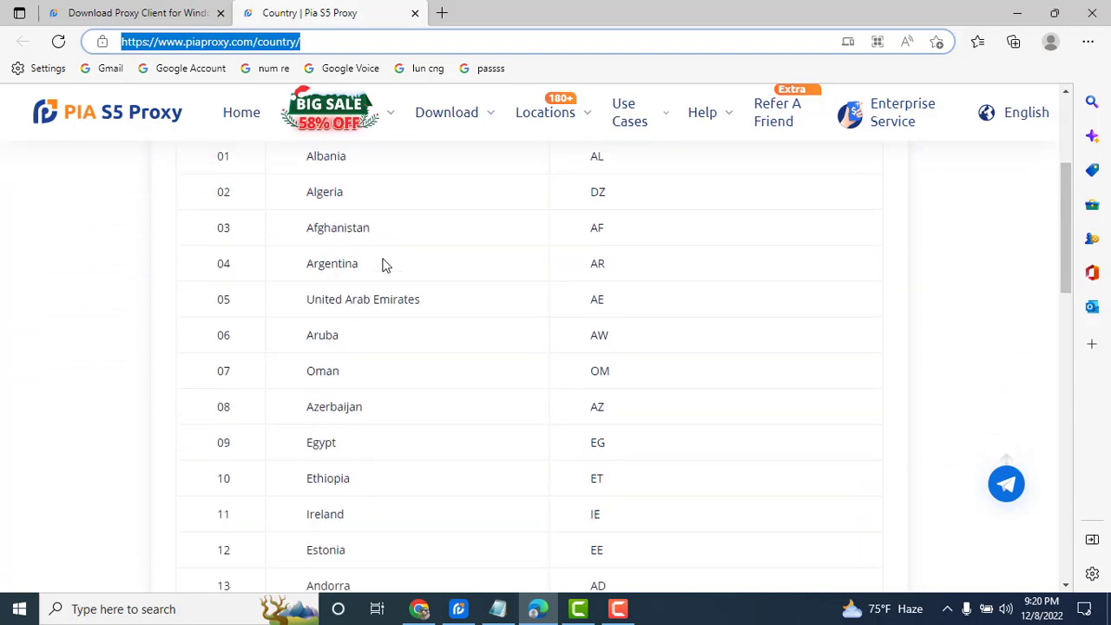
scroll(276, 316, "down", 3)
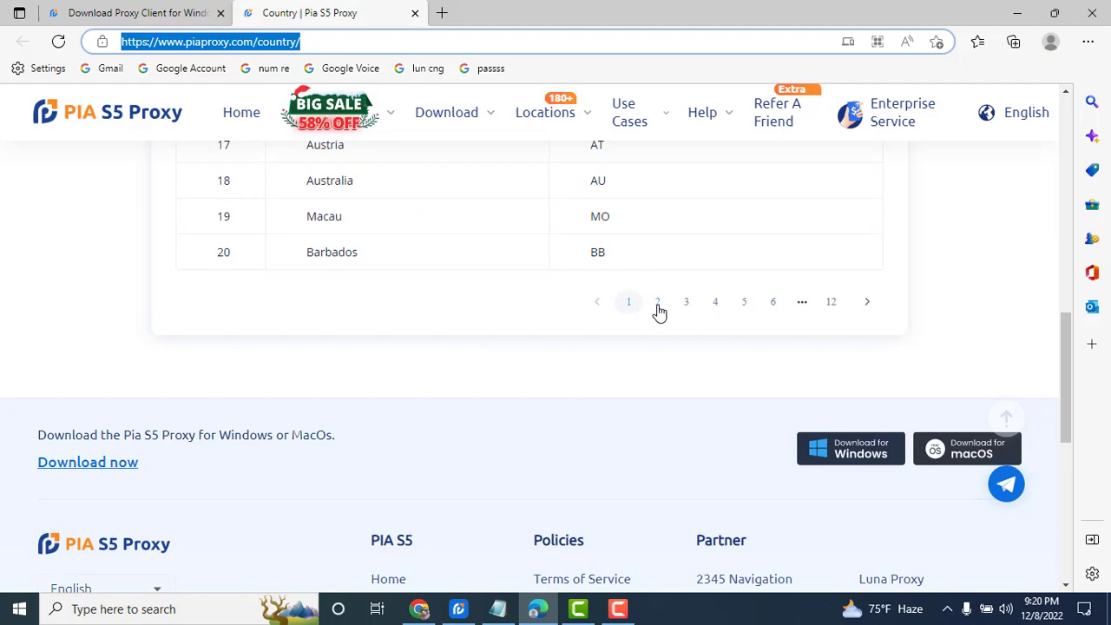
scroll(799, 318, "up", 3)
scroll(800, 319, "up", 5)
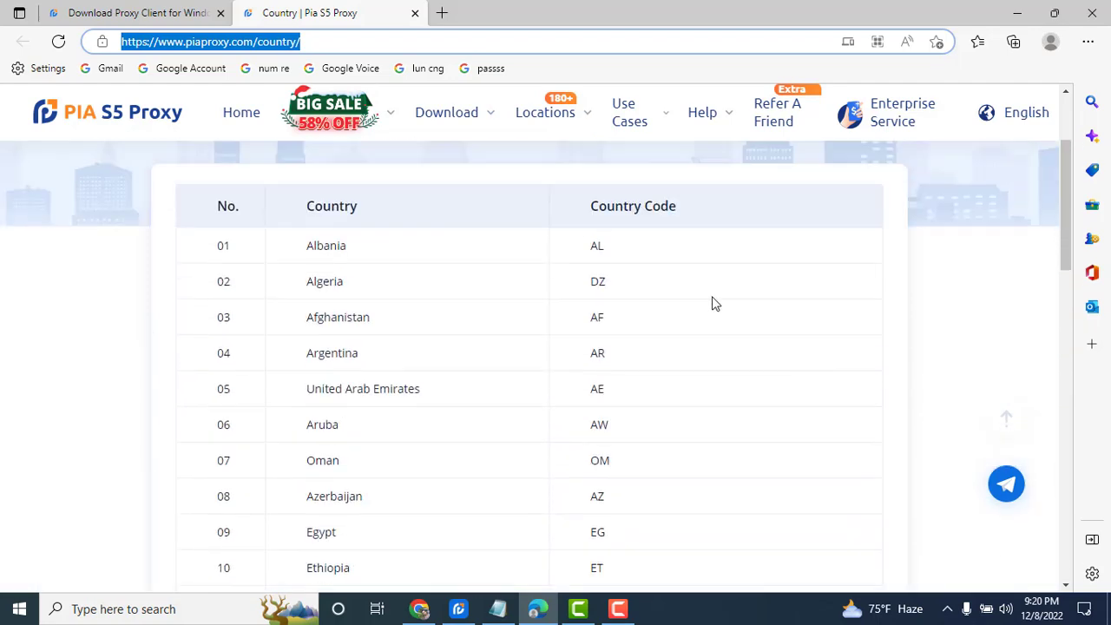
Search the ISO country code table for "united state"
left_click(382, 259)
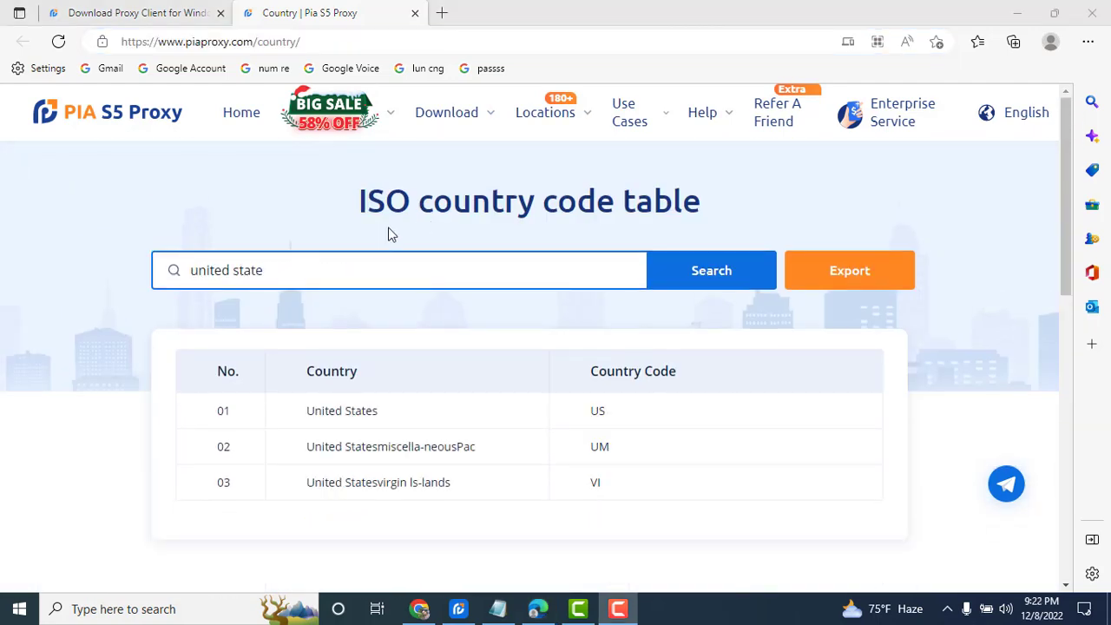
left_click_drag(311, 270, 186, 267)
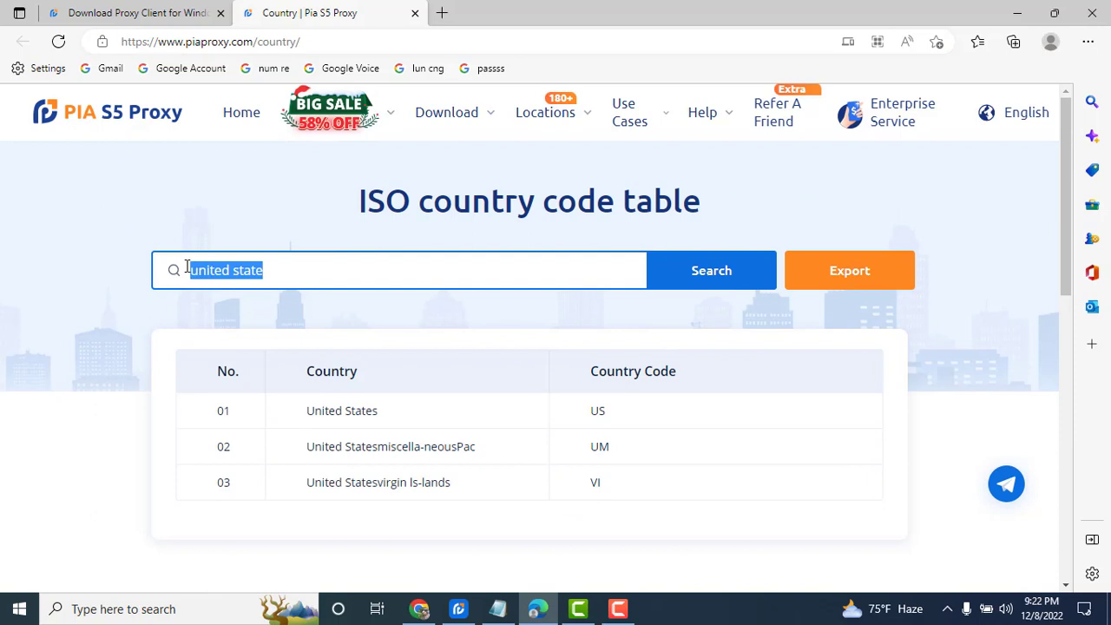
left_click(752, 274)
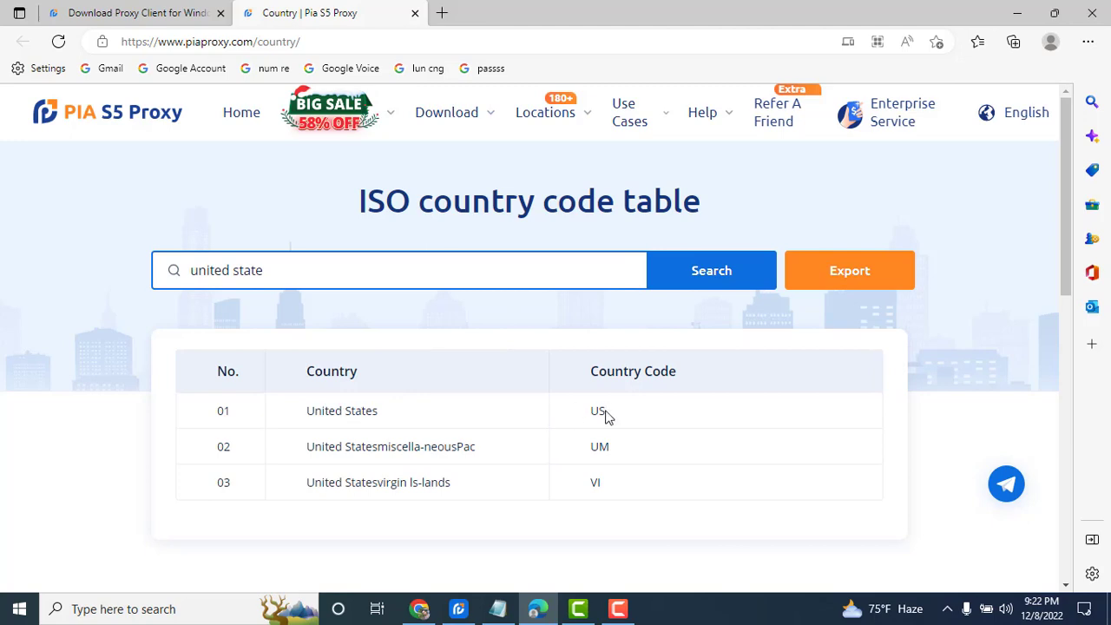
Switch to the Pia S5 Proxy client, set the country filter to US, and stop and restart the proxy
left_click(460, 608)
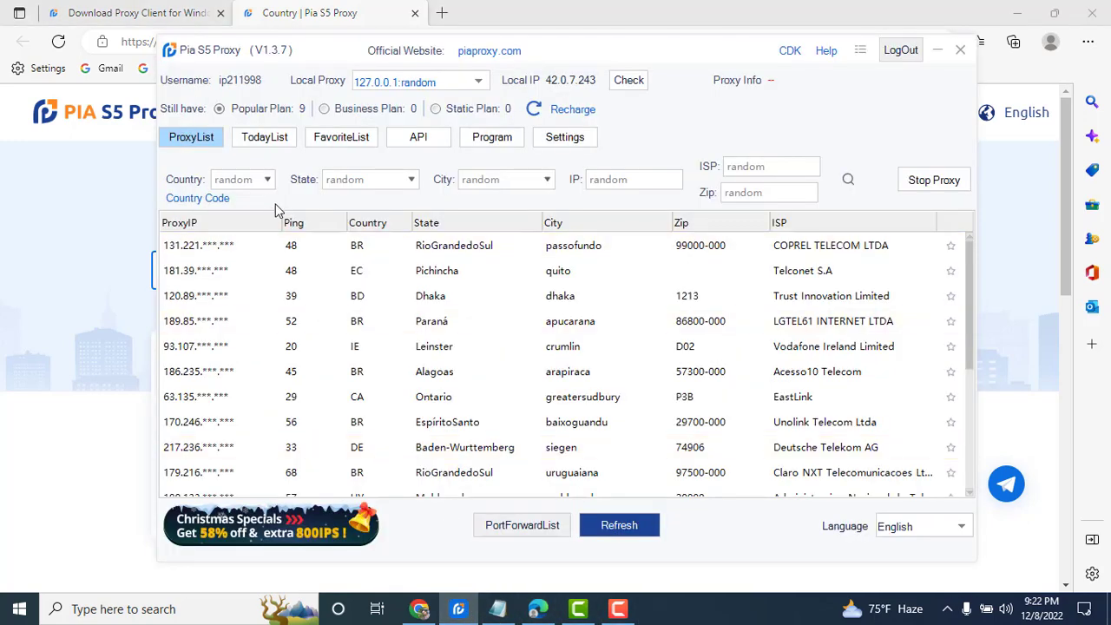
left_click(253, 181)
type("Us")
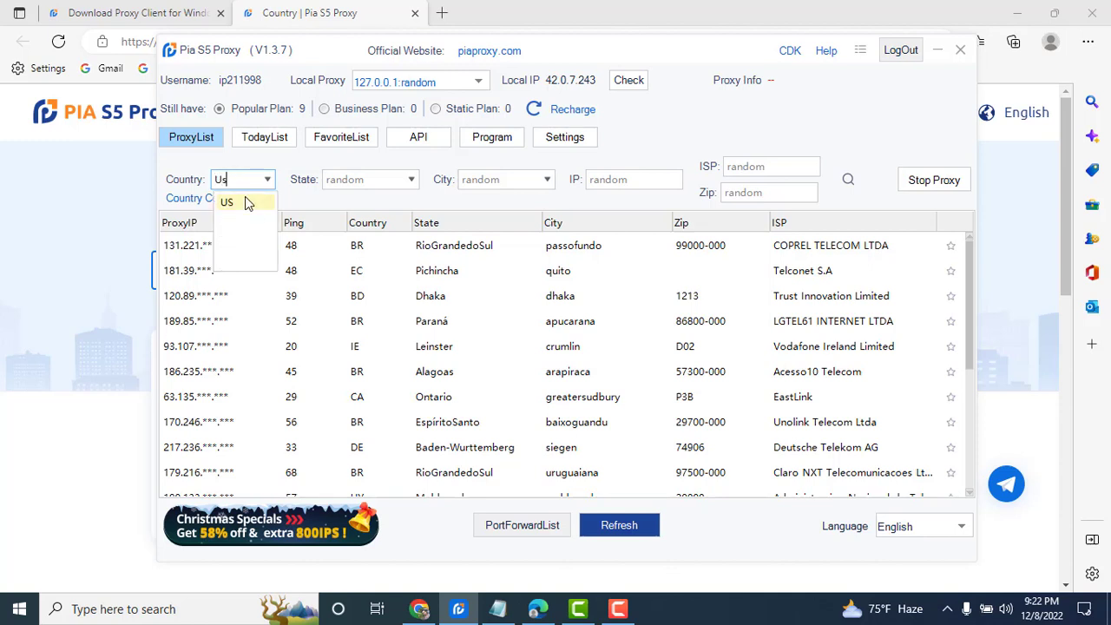
left_click(248, 203)
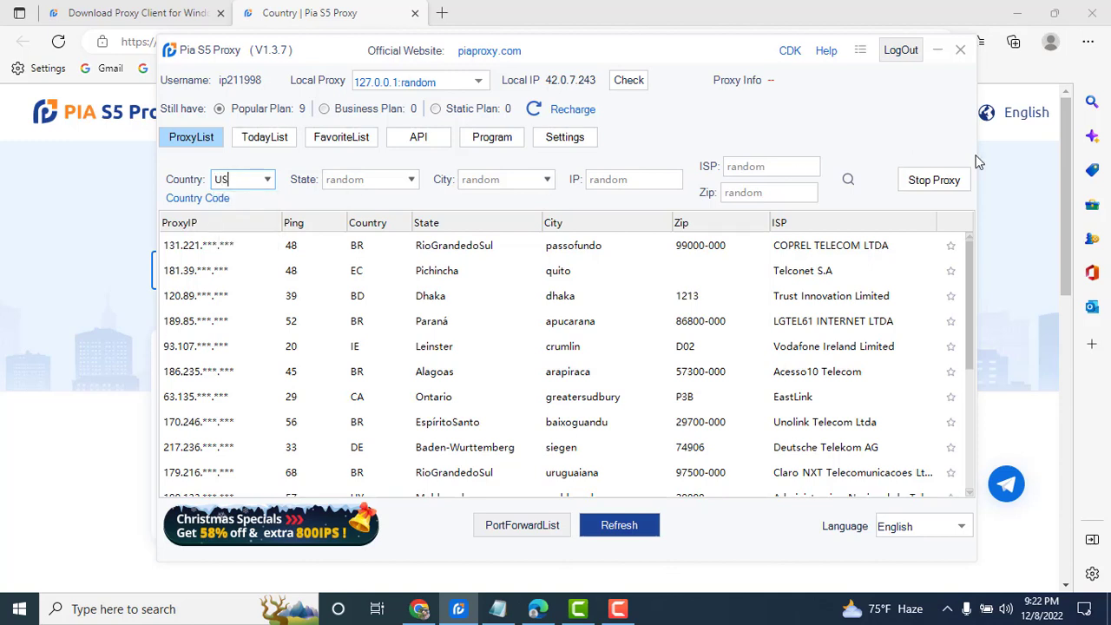
left_click(933, 184)
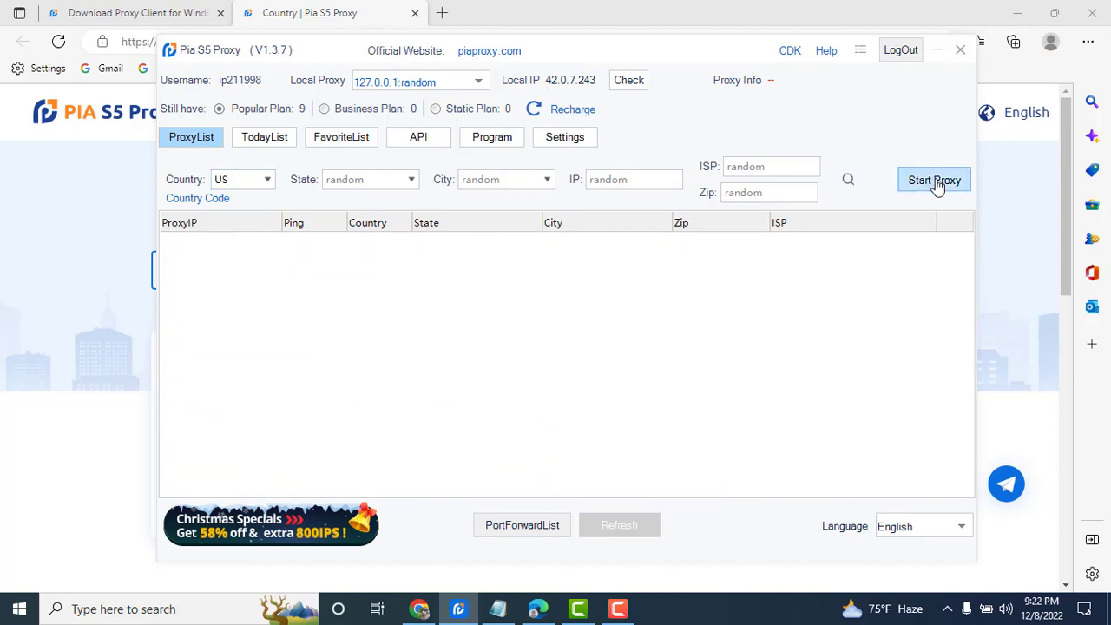
left_click(936, 187)
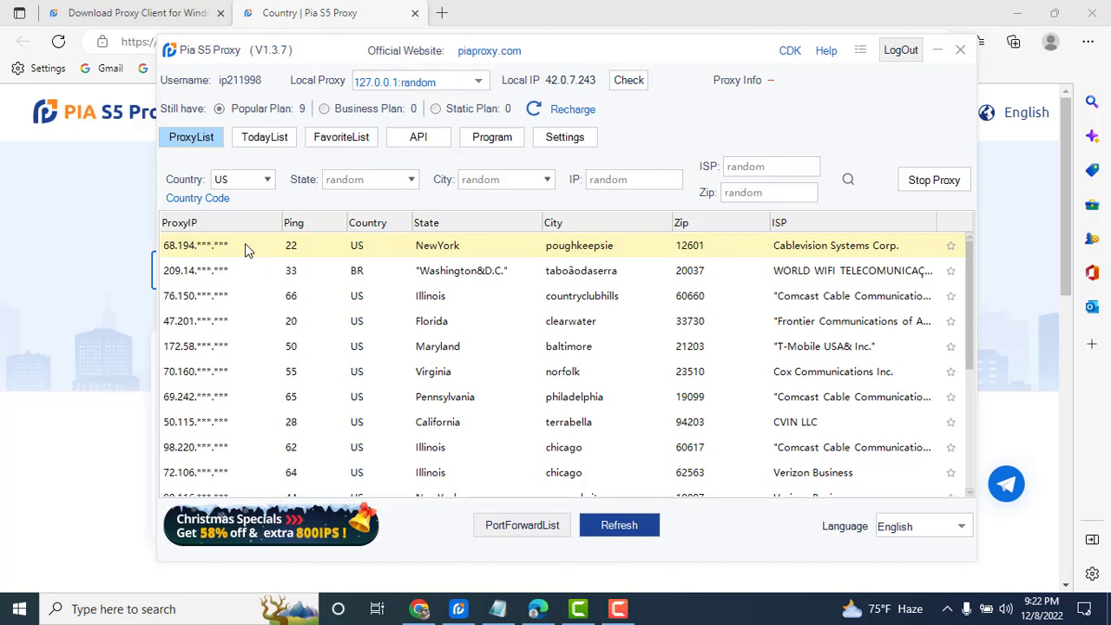
Forward port 40000 to the first proxy in the list, the New York one in Poughkeepsie
right_click(182, 246)
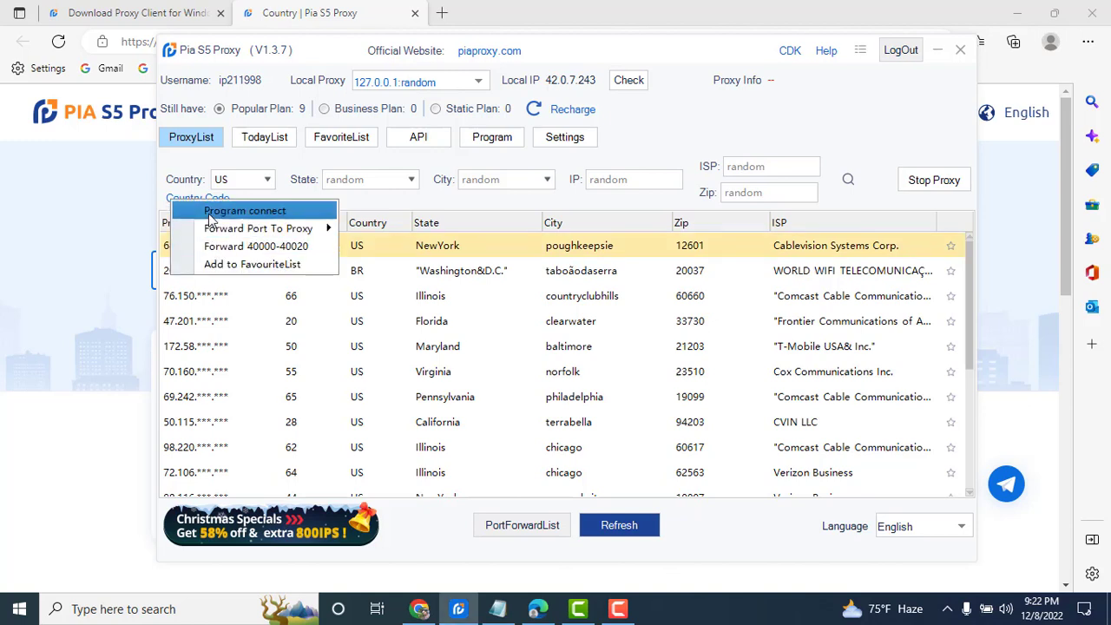
mouse_move(211, 230)
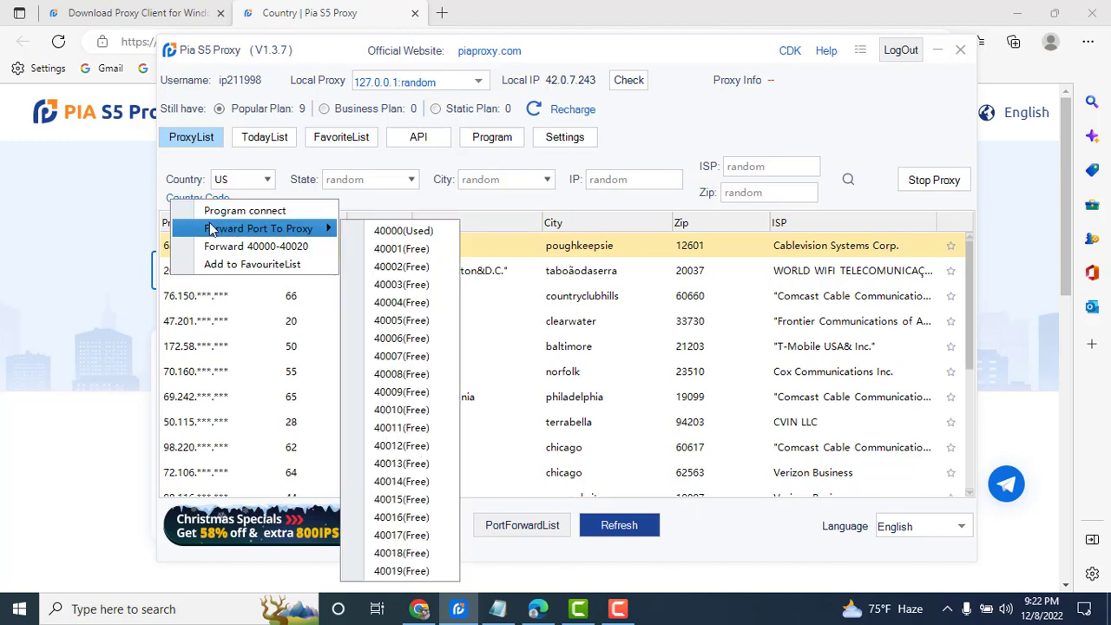
left_click(404, 231)
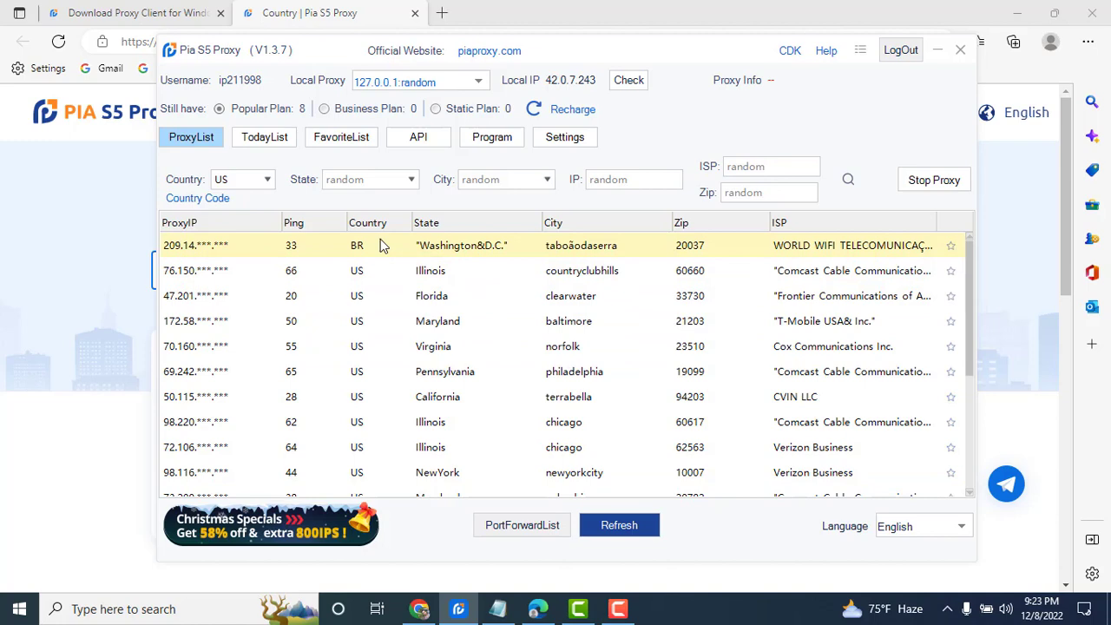
Copy the port 40000 entry from the port forward list and paste it at the end of the Notepad notes
left_click(514, 528)
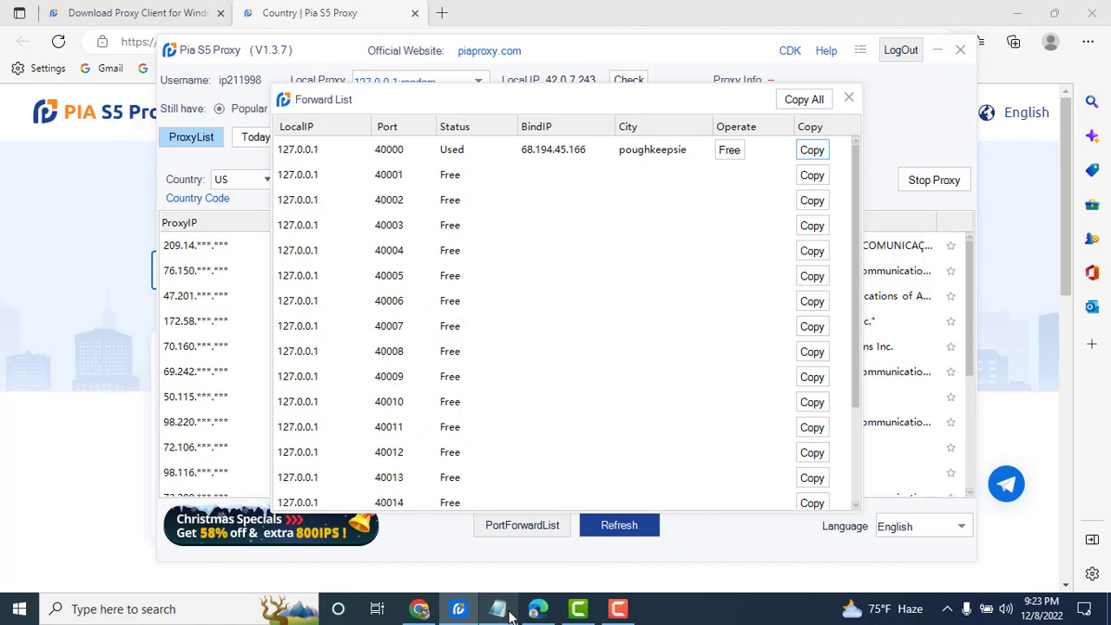
mouse_move(513, 613)
left_click(512, 566)
scroll(159, 365, "down", 2)
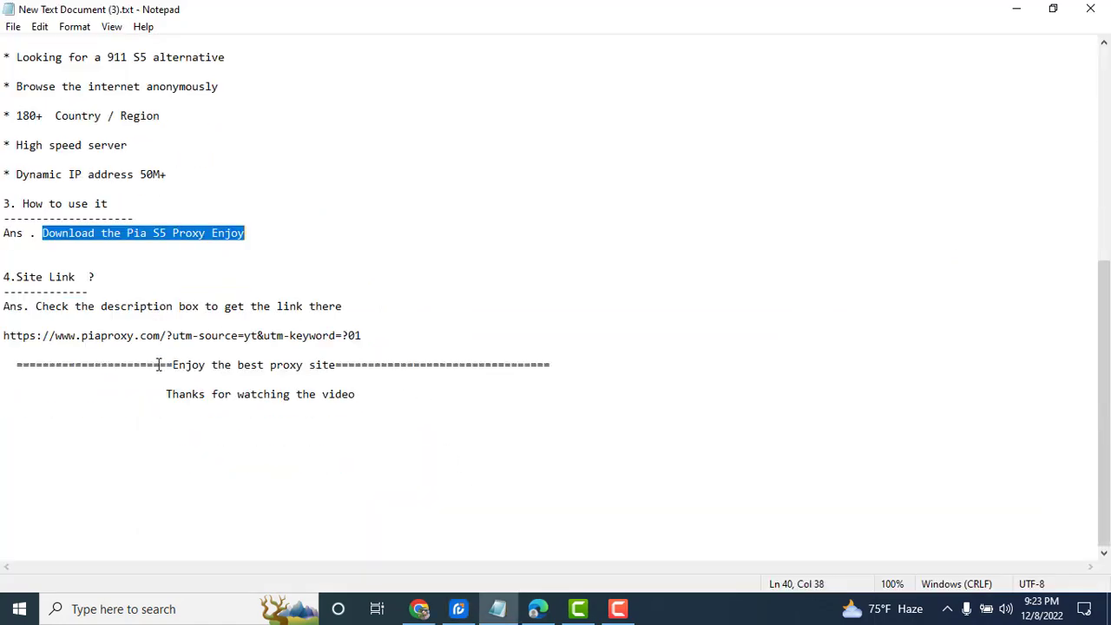
left_click(72, 439)
key("ctrl+v")
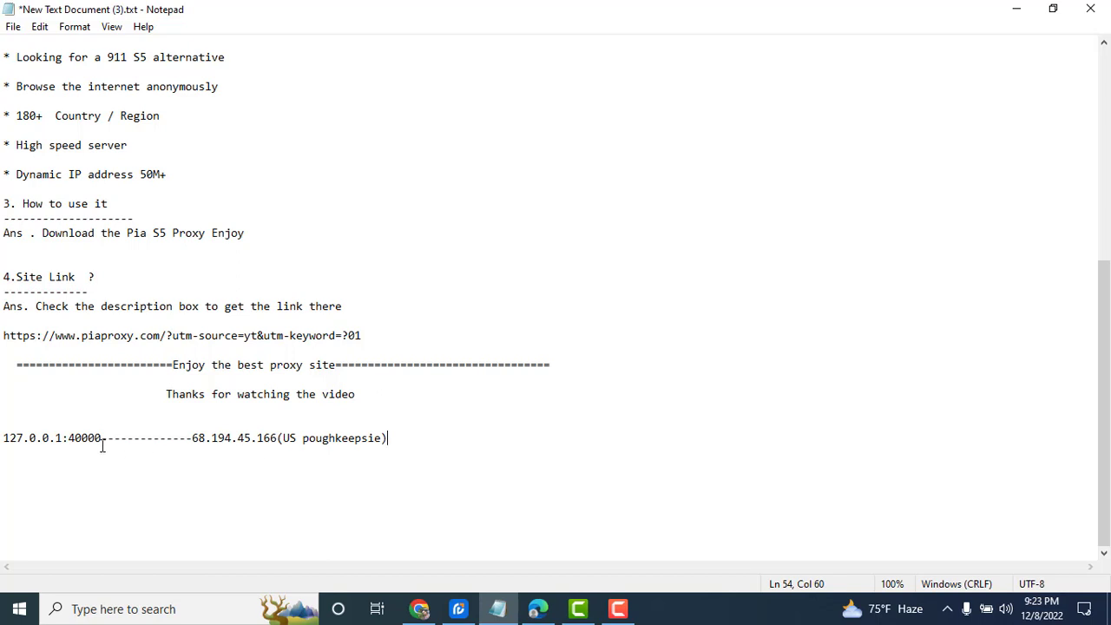
Minimize the Notepad and Edge windows to reveal the desktop behind the Pia S5 Proxy client
left_click(947, 608)
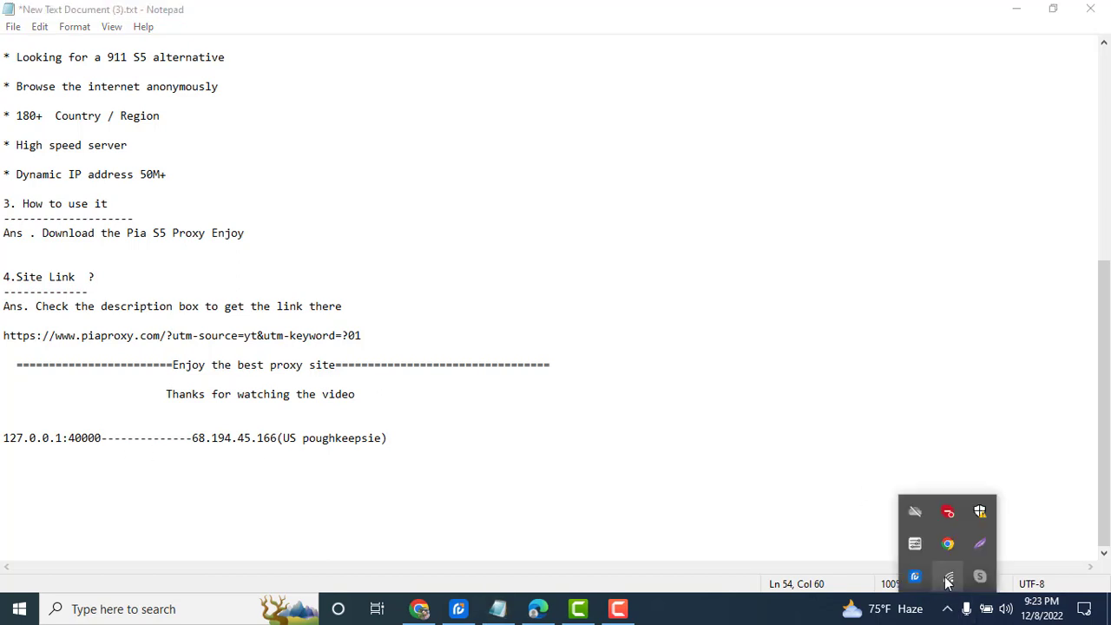
left_click(947, 609)
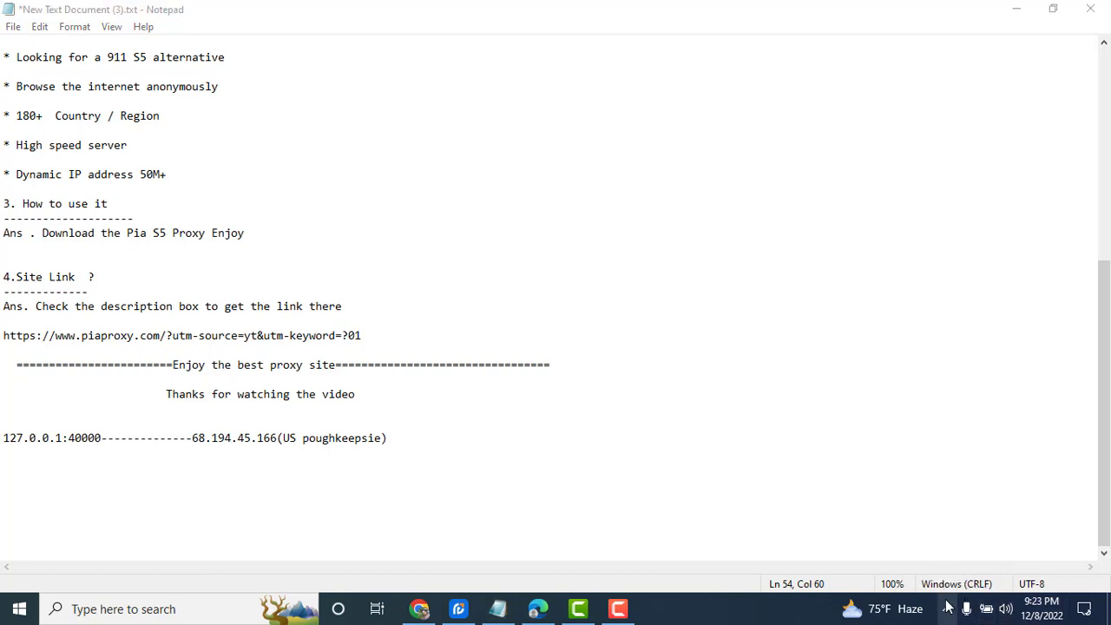
left_click(944, 609)
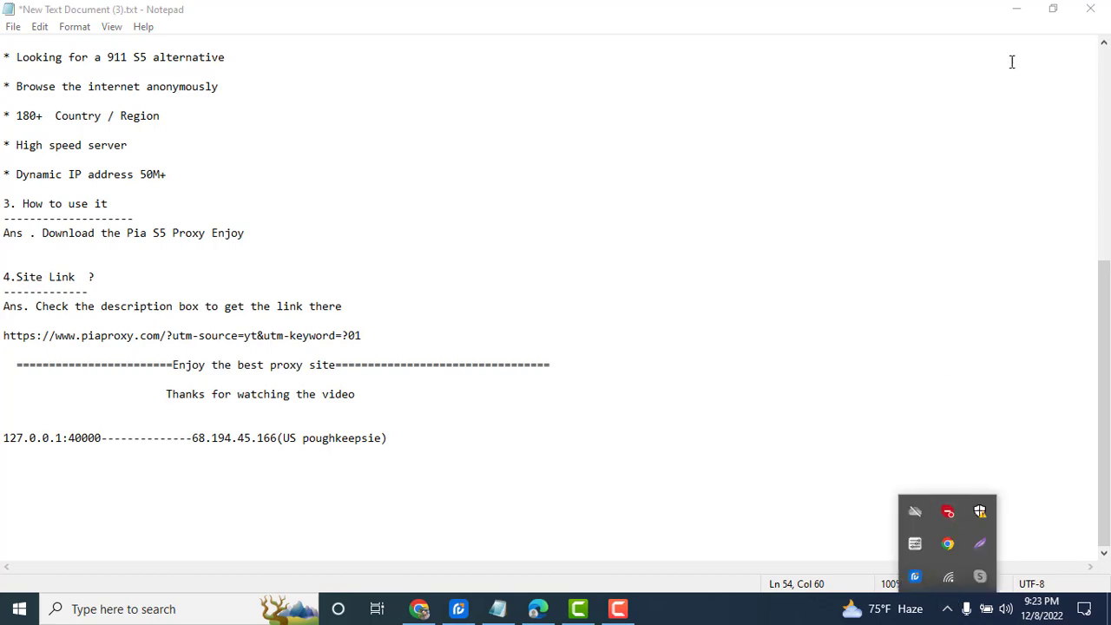
left_click(1013, 16)
left_click(1014, 15)
left_click(1015, 14)
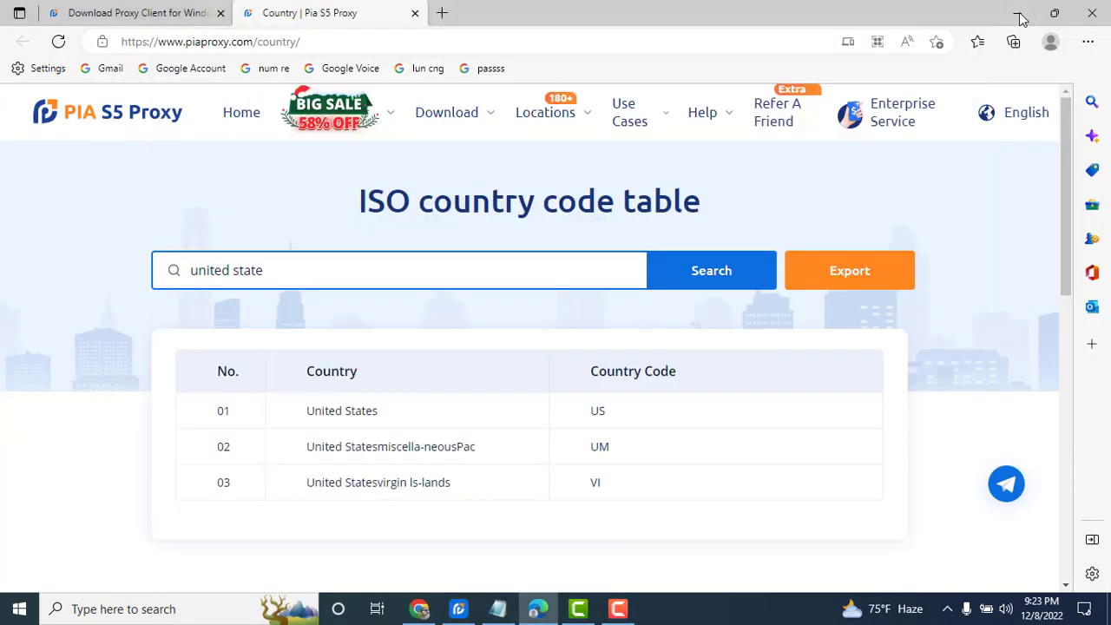
left_click(1017, 11)
left_click(1018, 13)
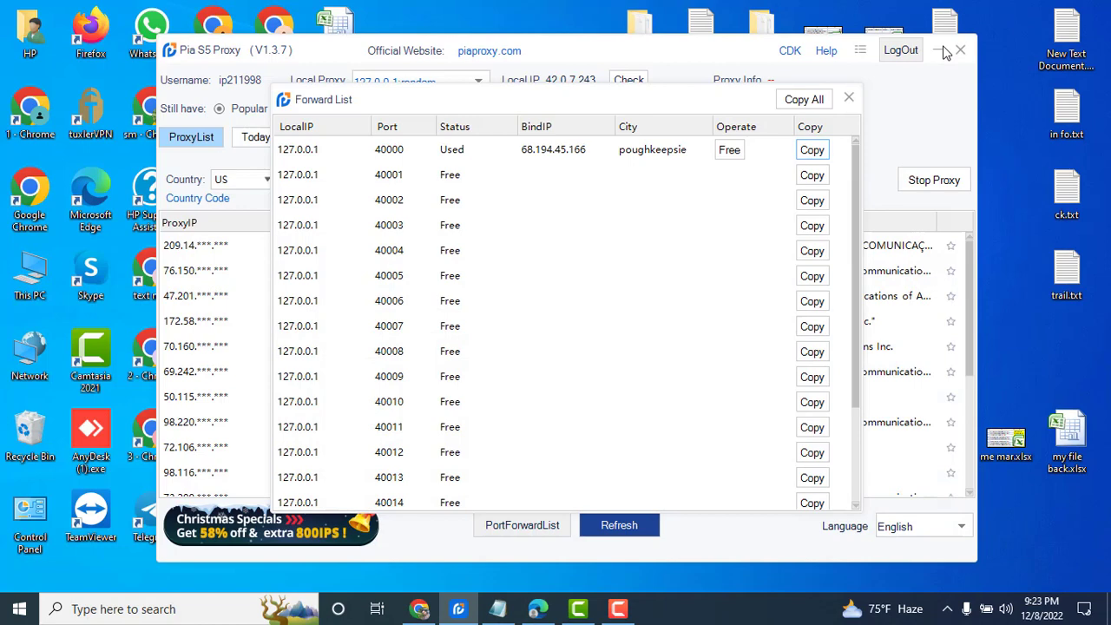
Open the Windows Network & Internet settings from the Wi-Fi connection and go to the Proxy page
left_click(946, 608)
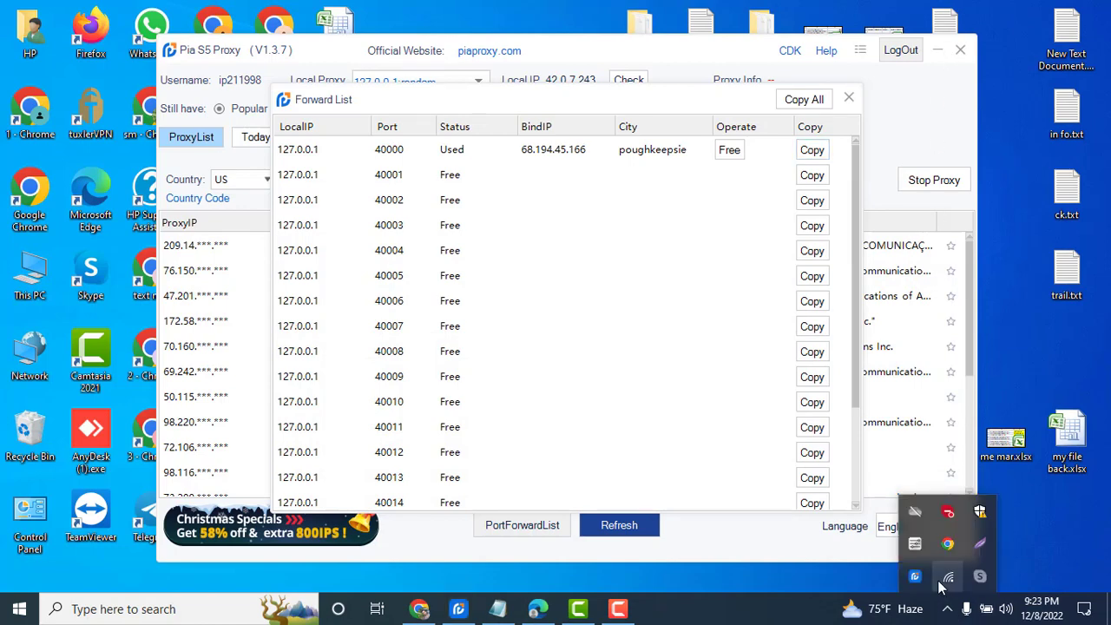
left_click(945, 608)
left_click(946, 609)
left_click(950, 579)
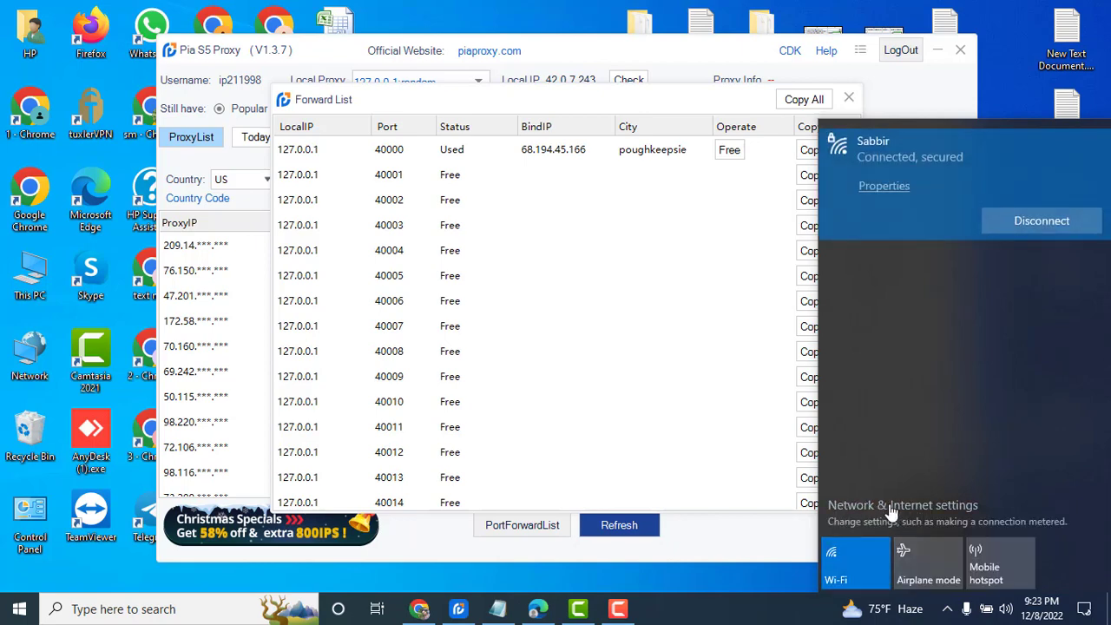
left_click(898, 507)
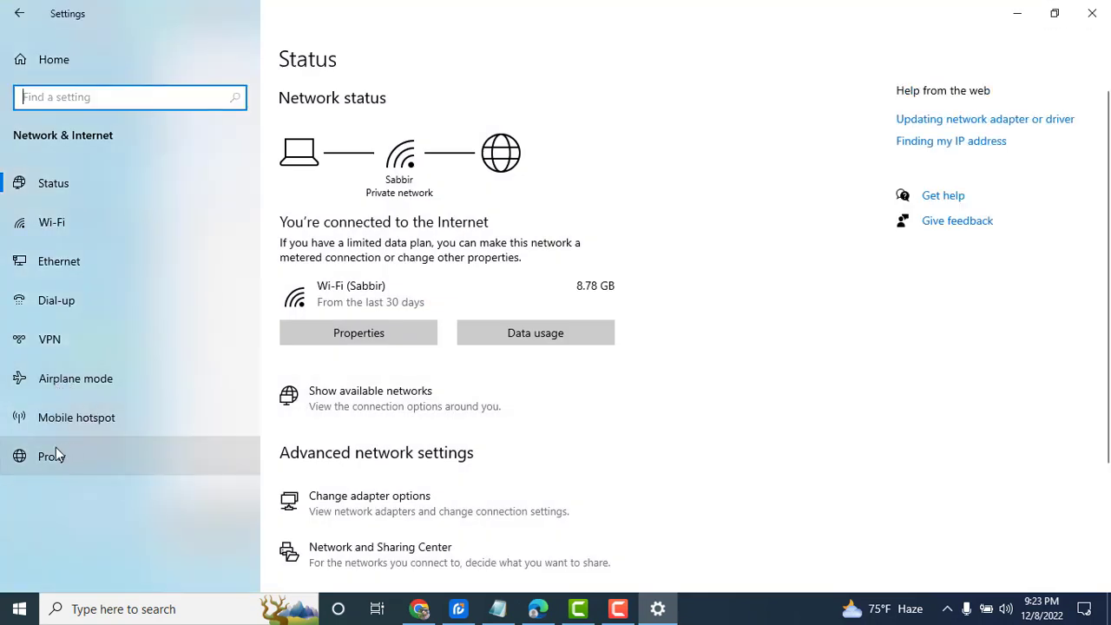
left_click(54, 457)
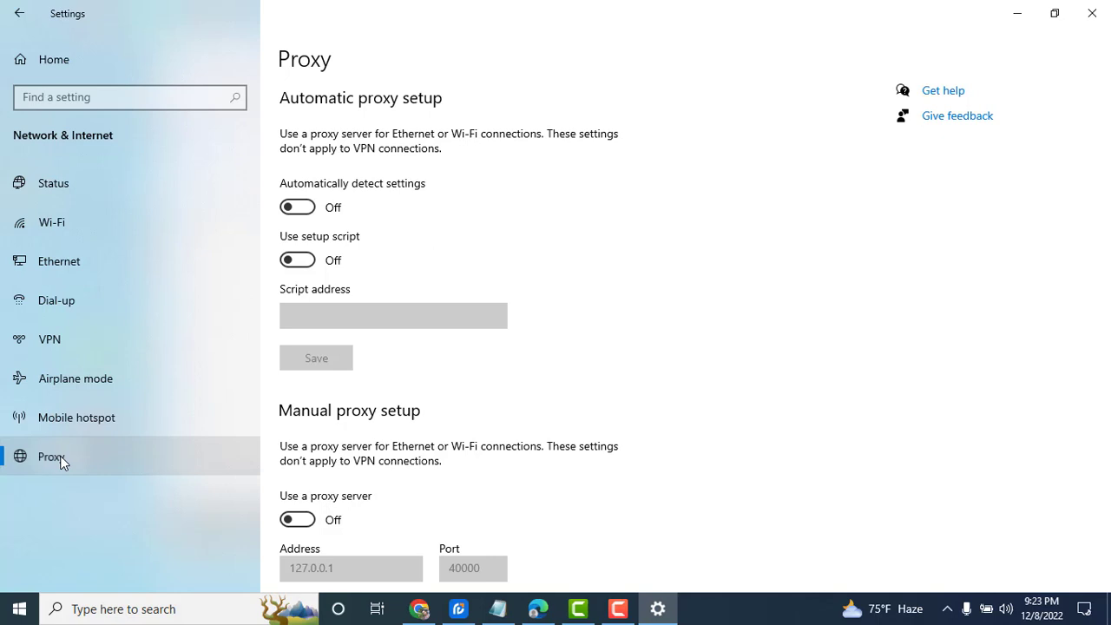
Turn on the proxy server under Manual proxy setup and clear its address and port
scroll(388, 410, "down", 3)
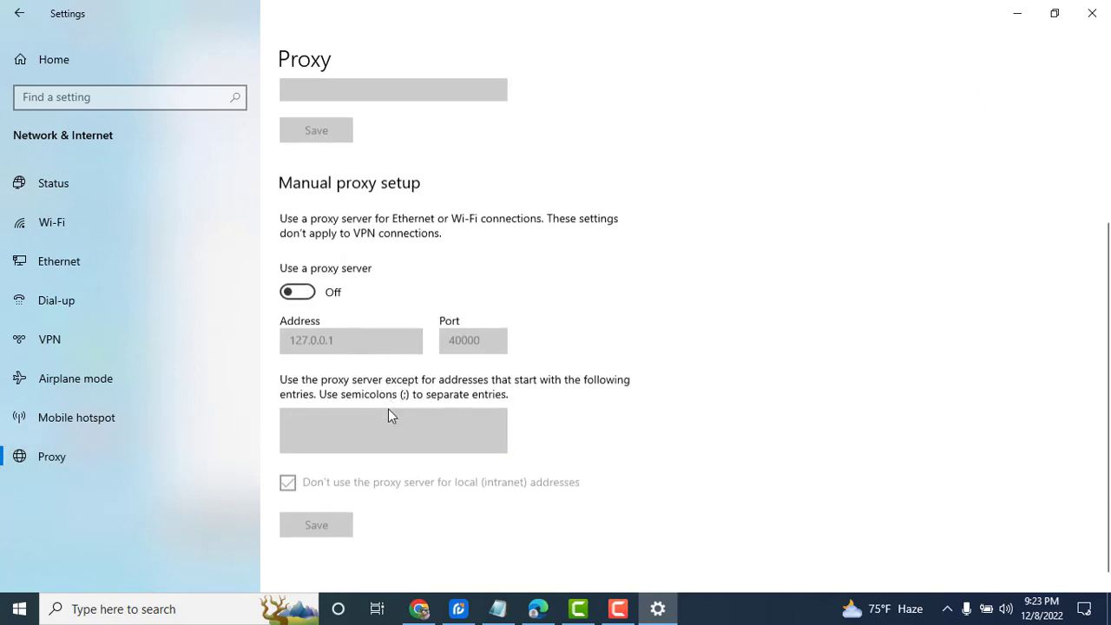
left_click(297, 285)
left_click_drag(373, 343, 127, 339)
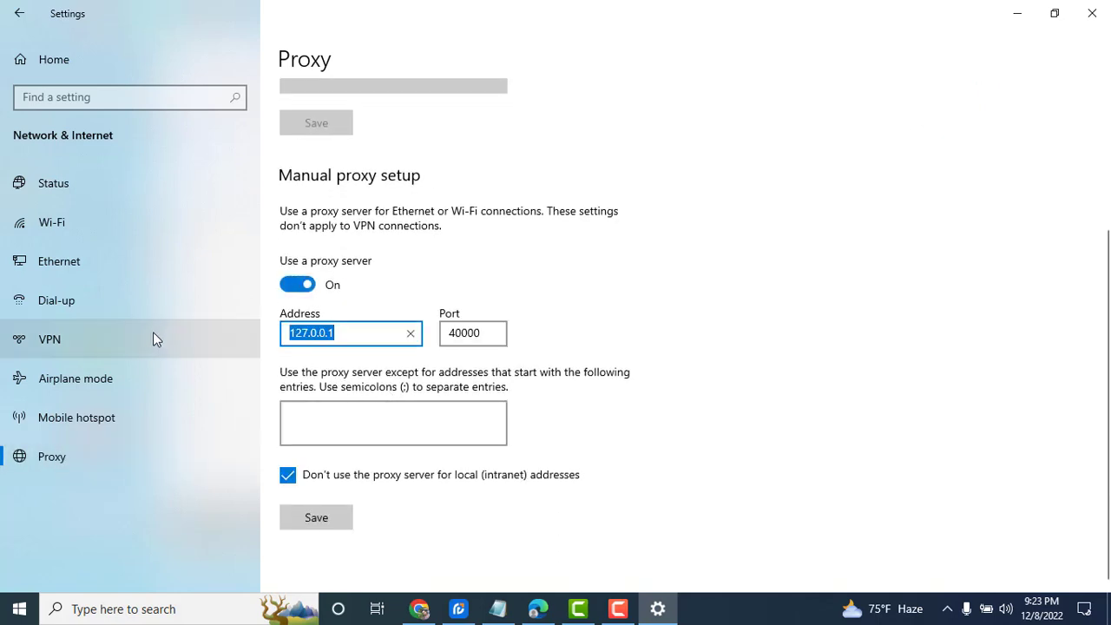
key("BackSpace")
left_click_drag(449, 337, 469, 333)
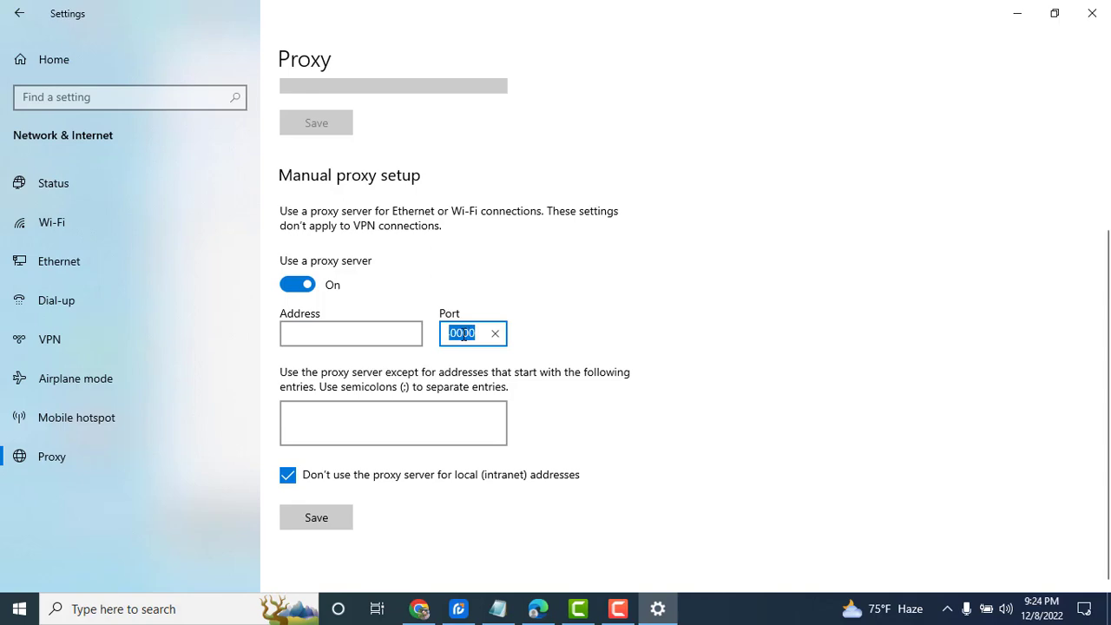
key("BackSpace")
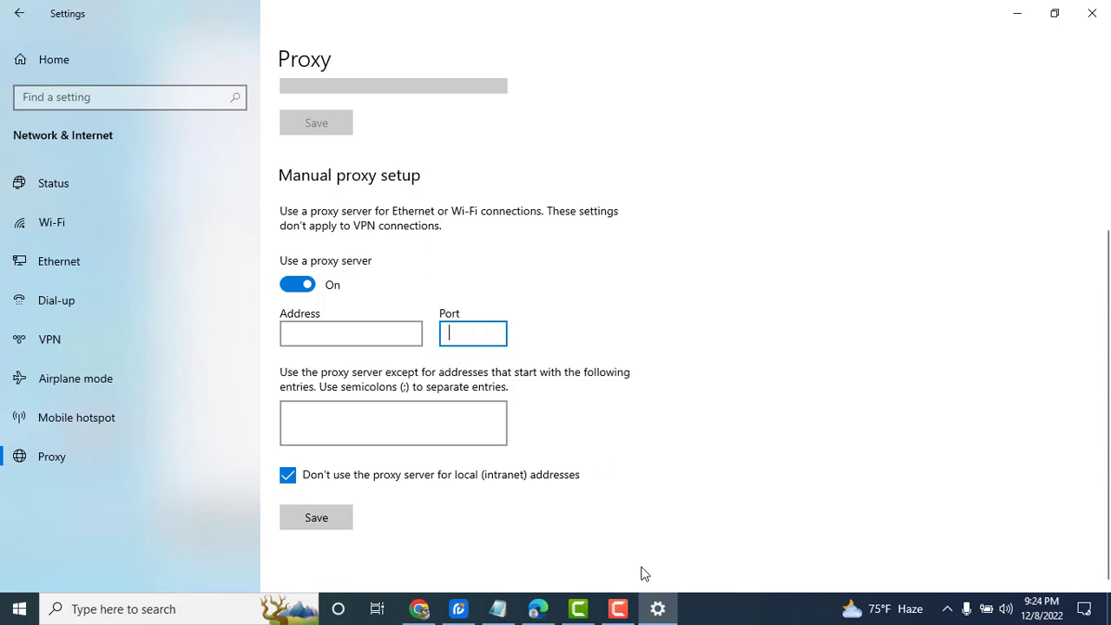
Cut 127.0.0.1 from the proxy entry in the Notepad notes and paste it as the manual proxy address in Settings
left_click(500, 610)
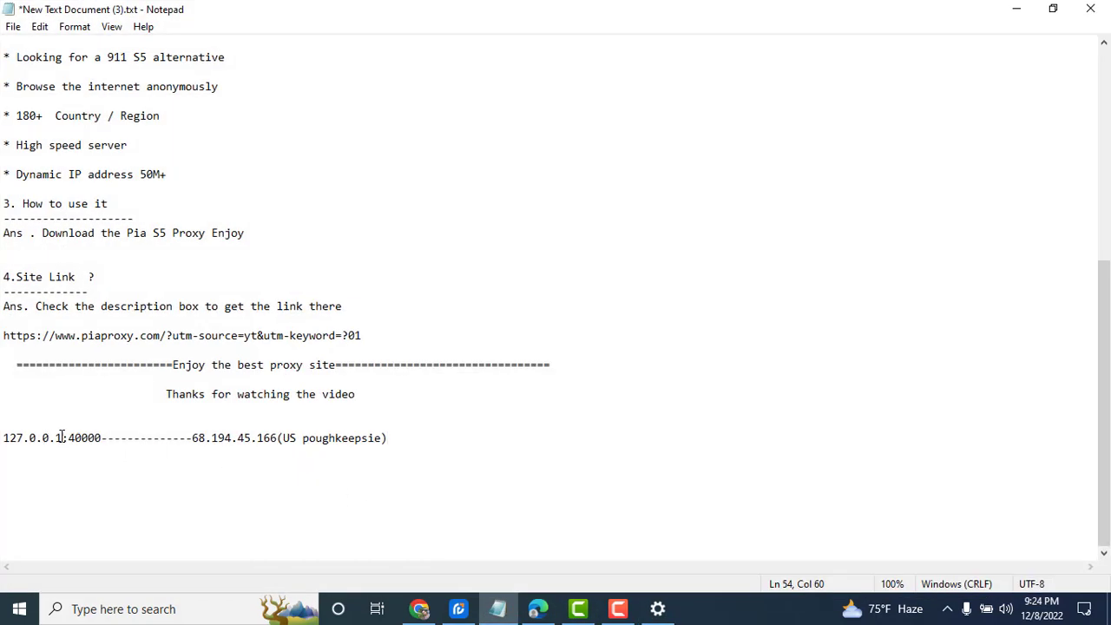
left_click_drag(61, 437, 3, 438)
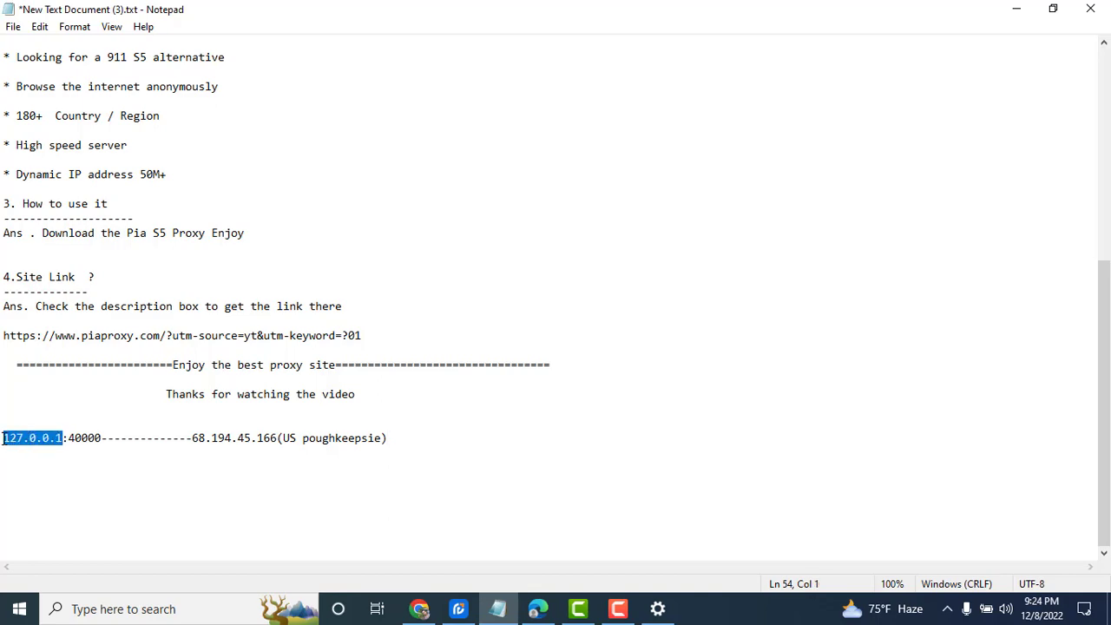
key("ctrl+x")
left_click(536, 607)
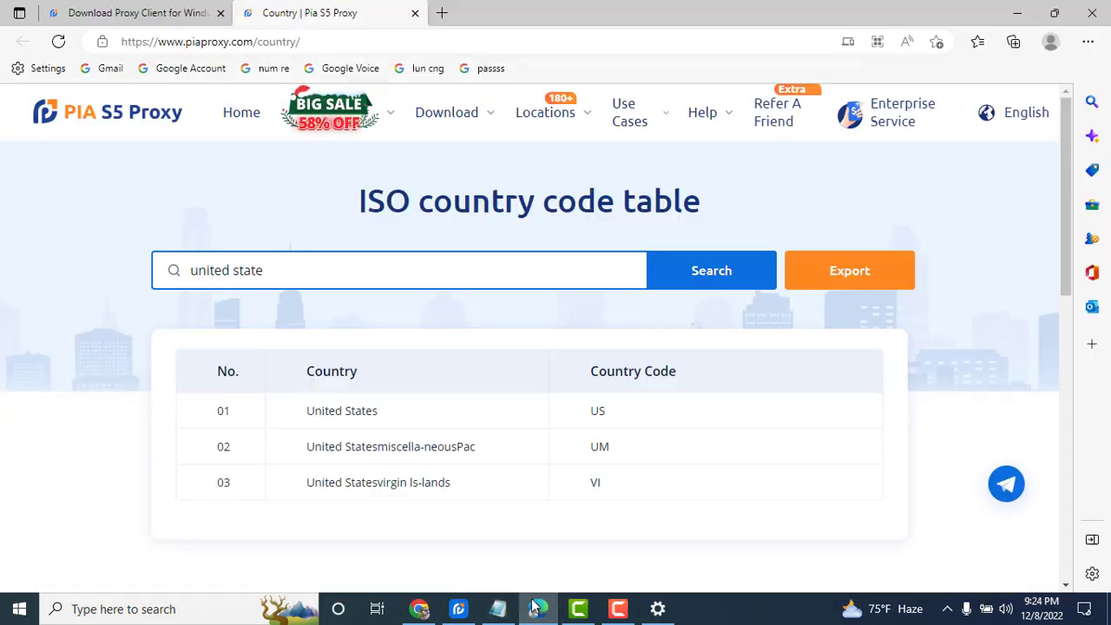
left_click(657, 609)
left_click(350, 335)
key("ctrl+v")
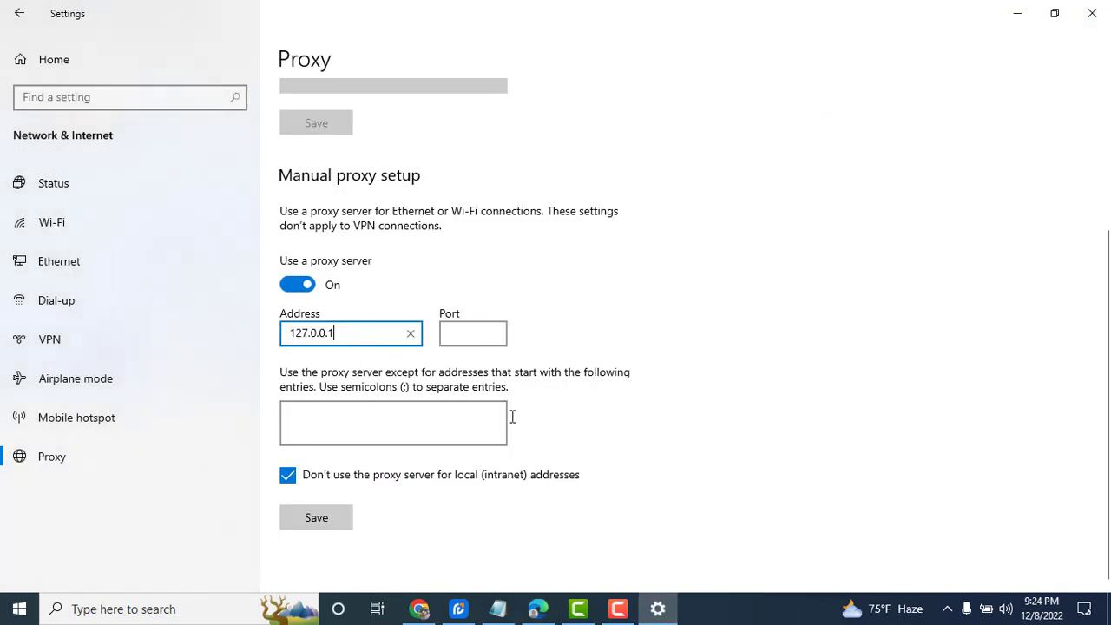
Cut 40000 from the Notepad proxy entry, paste it as the manual proxy port in Settings and save the proxy setup
left_click(498, 609)
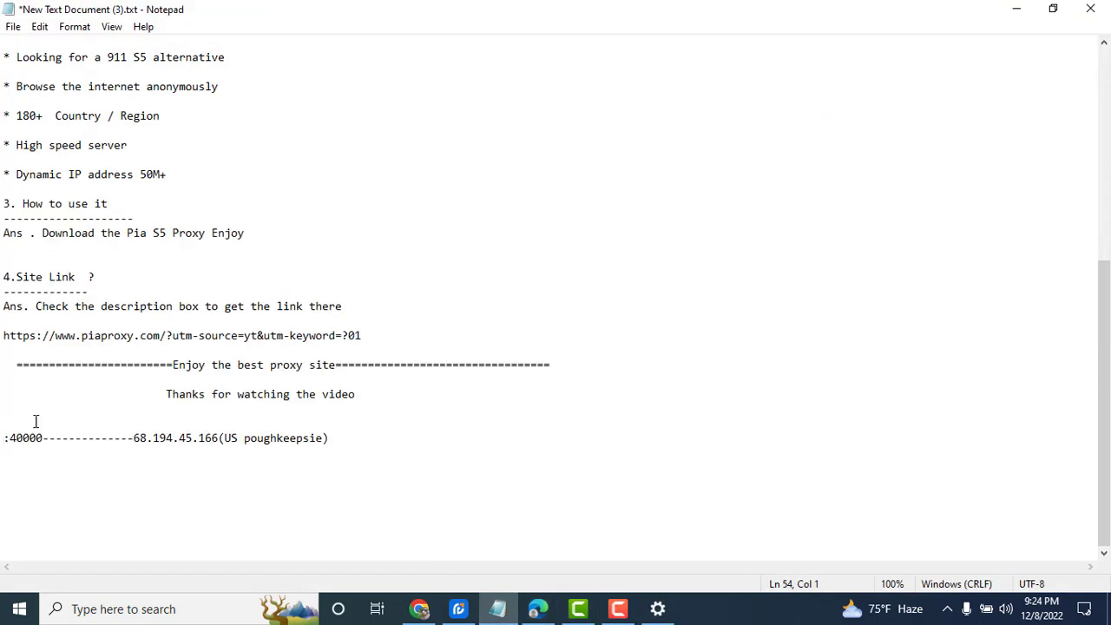
left_click_drag(41, 438, 16, 438)
key("ctrl+x")
left_click(538, 608)
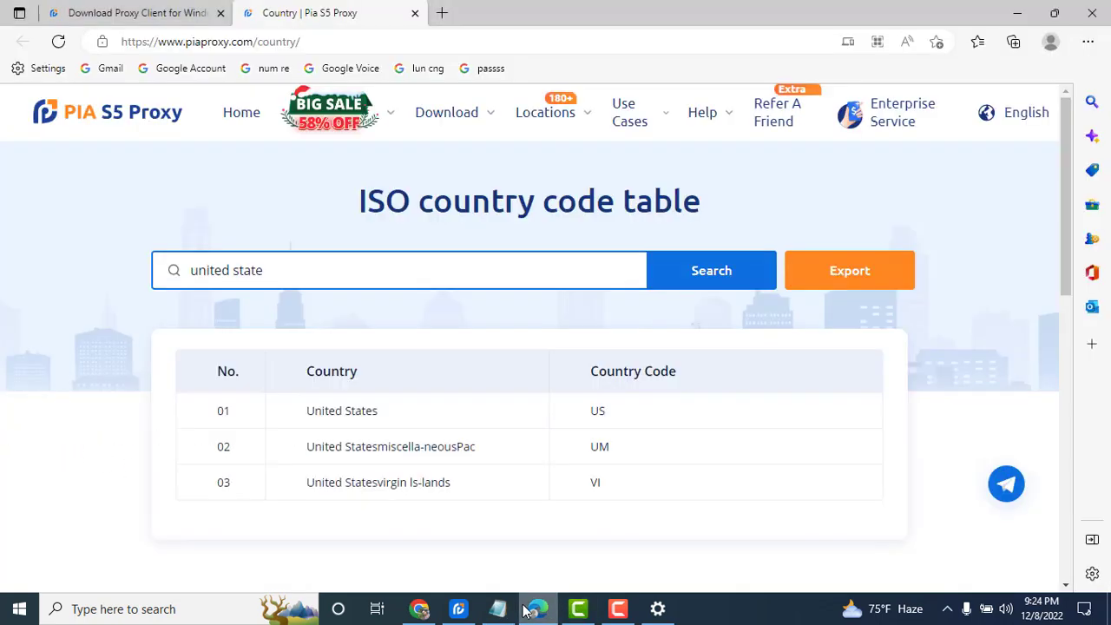
left_click(657, 608)
left_click(463, 340)
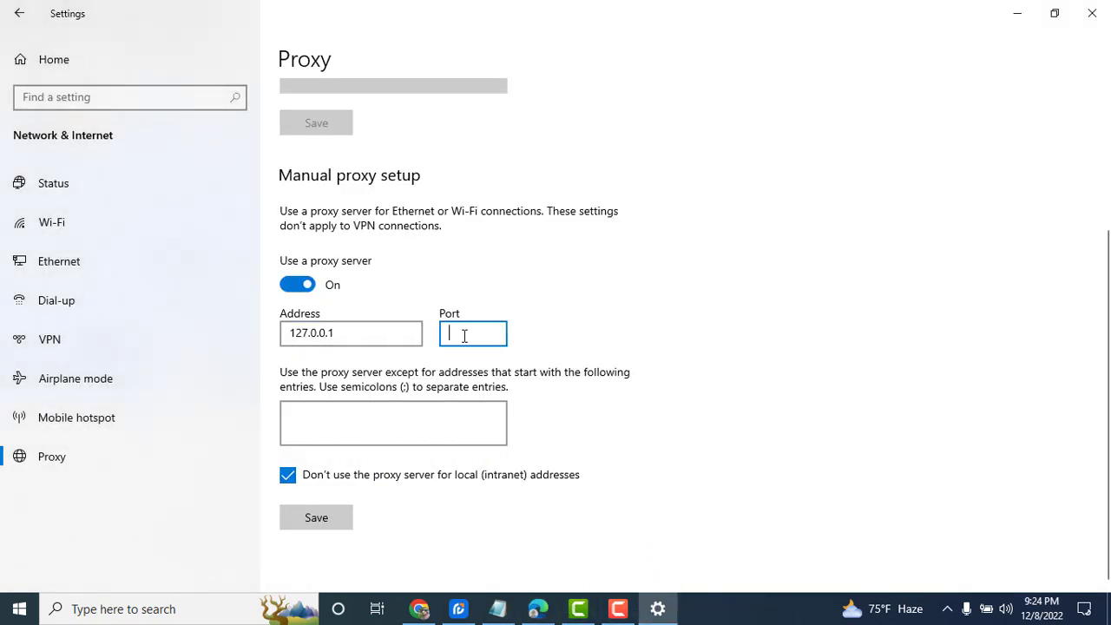
key("ctrl+v")
left_click(298, 519)
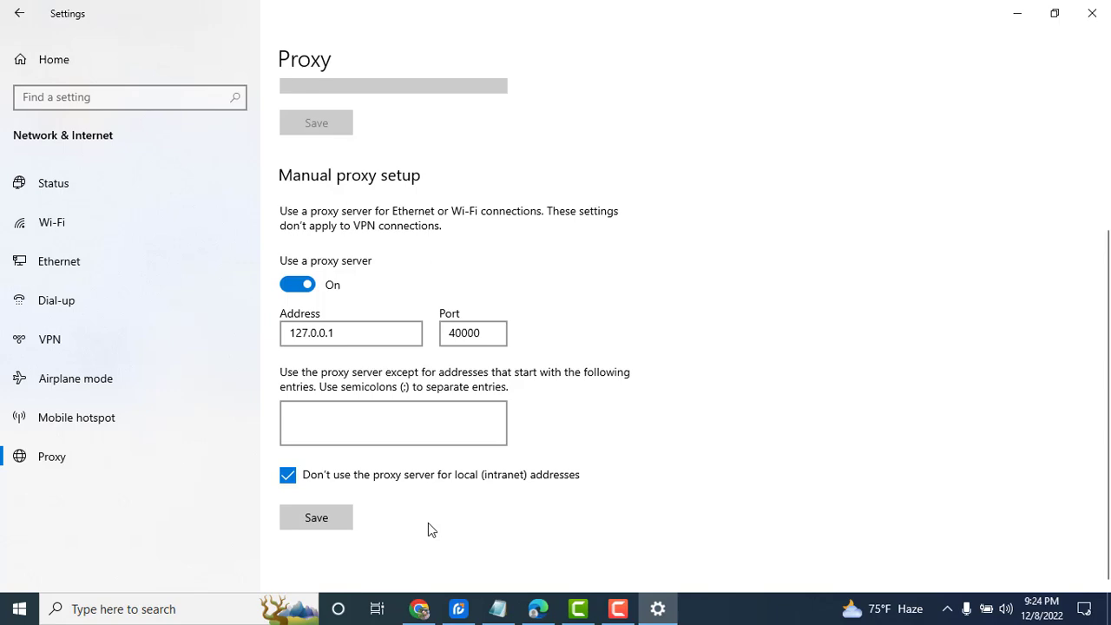
Switch to Edge and try to load woher.net in a new tab
left_click(525, 548)
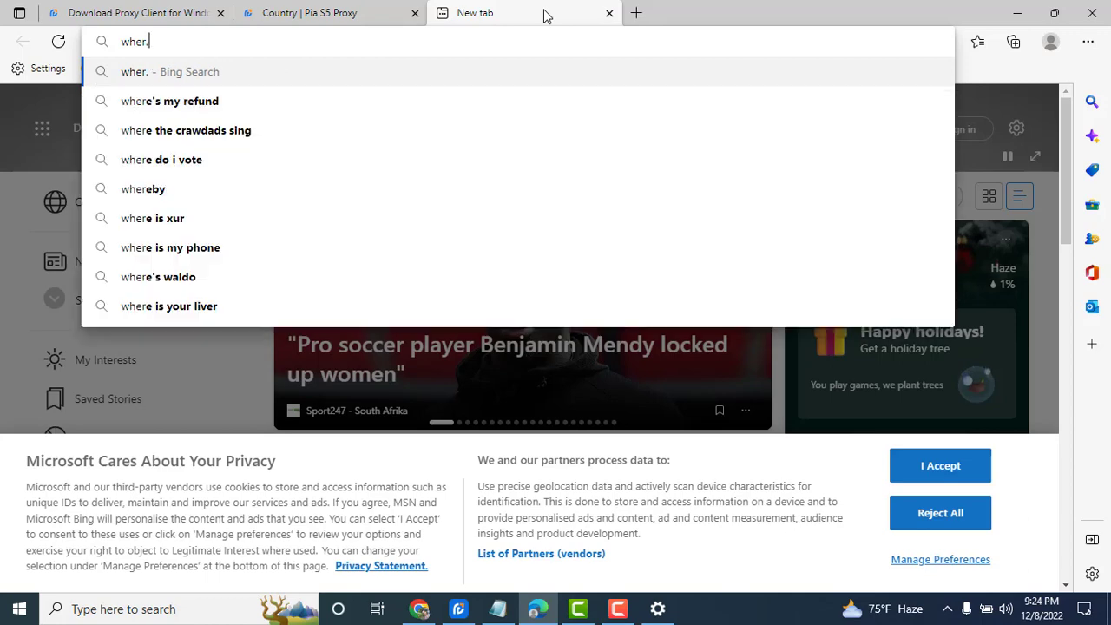
type("ne")
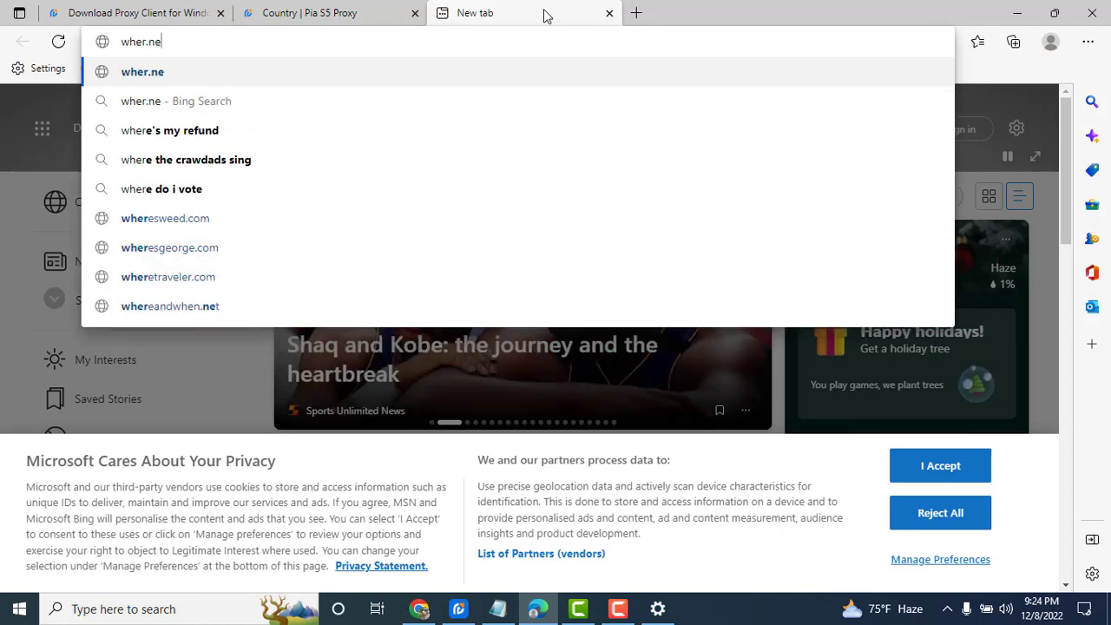
type("t")
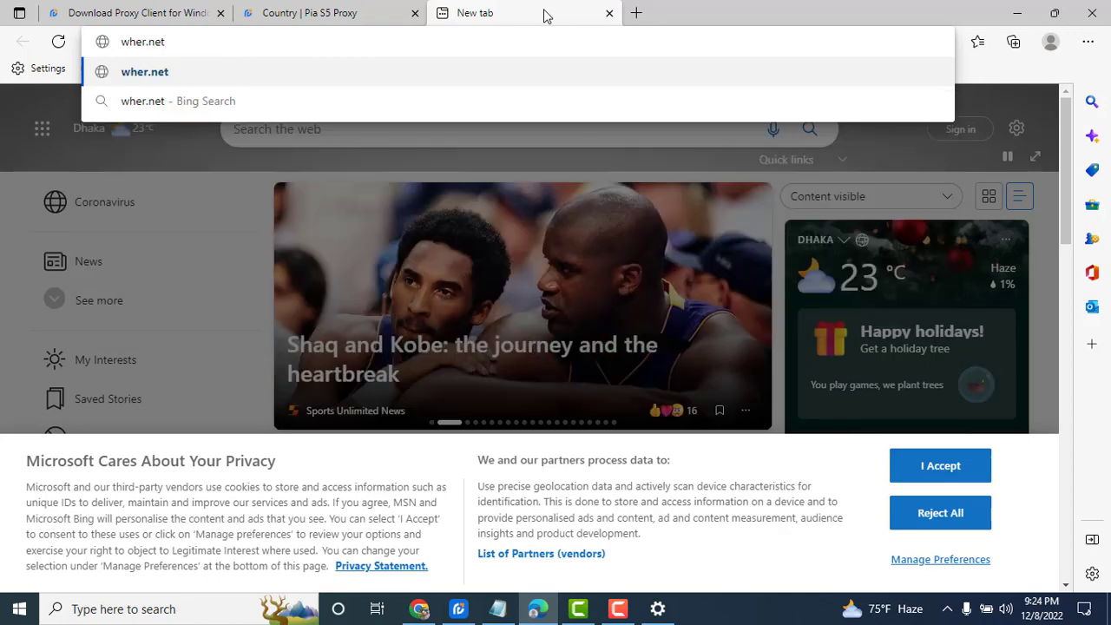
left_click(130, 42)
type("o")
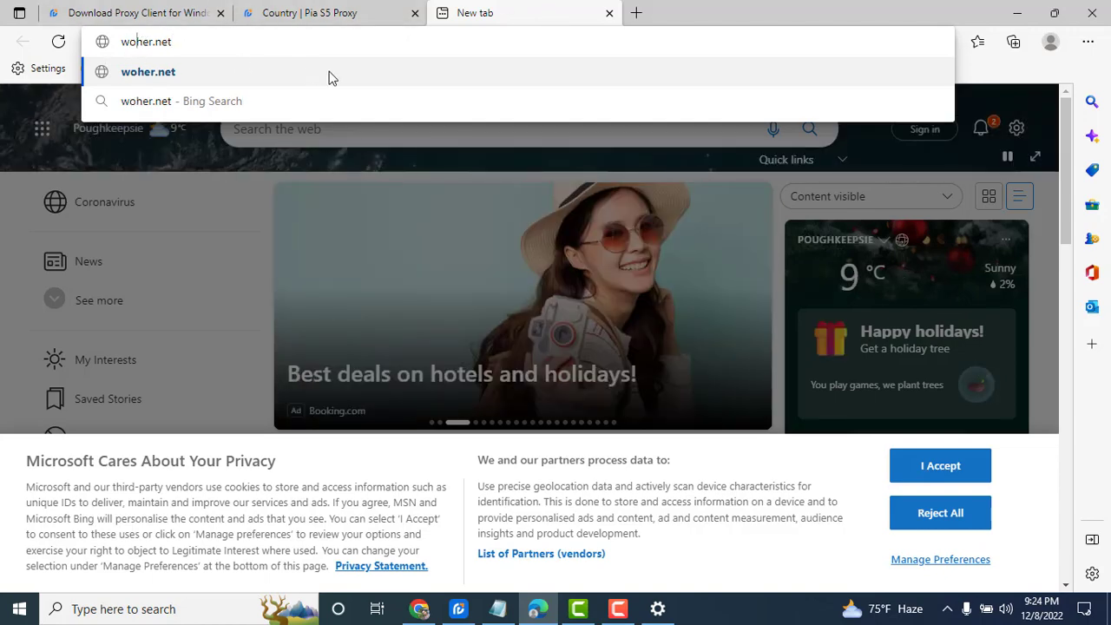
key("Return")
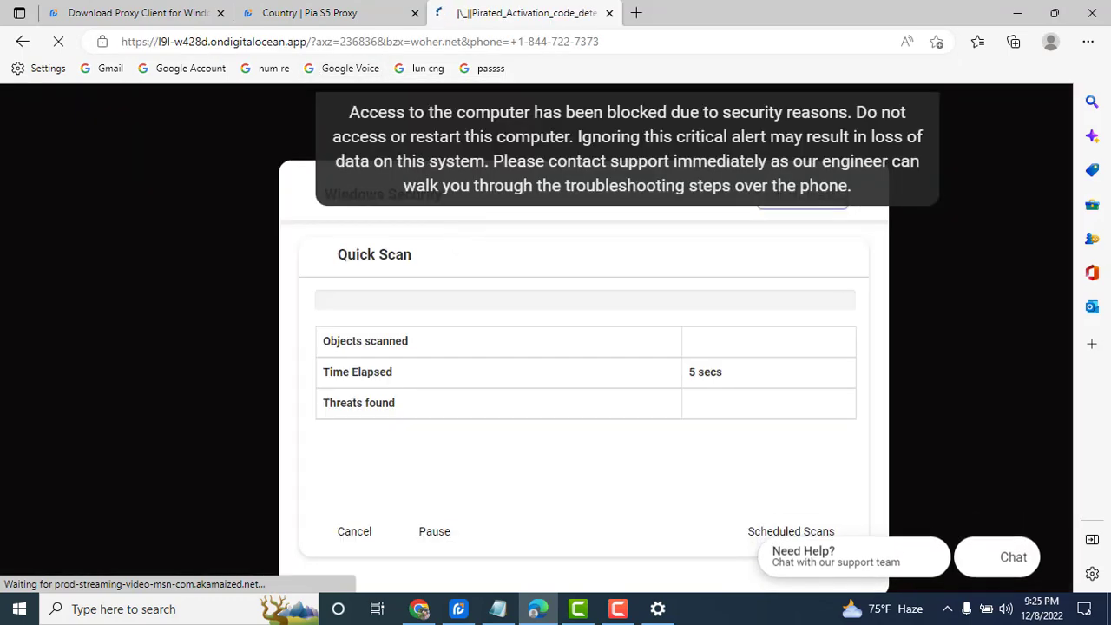
Replace the web address with a search for whoer,net and open the whoer.net IP check page
left_click(334, 41)
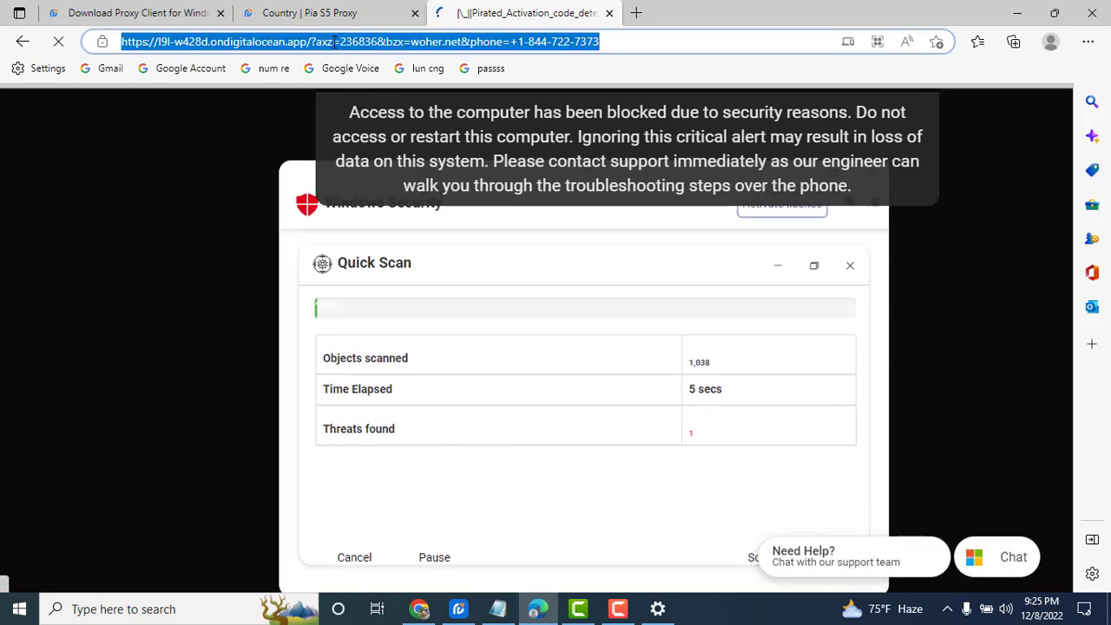
type("whoer")
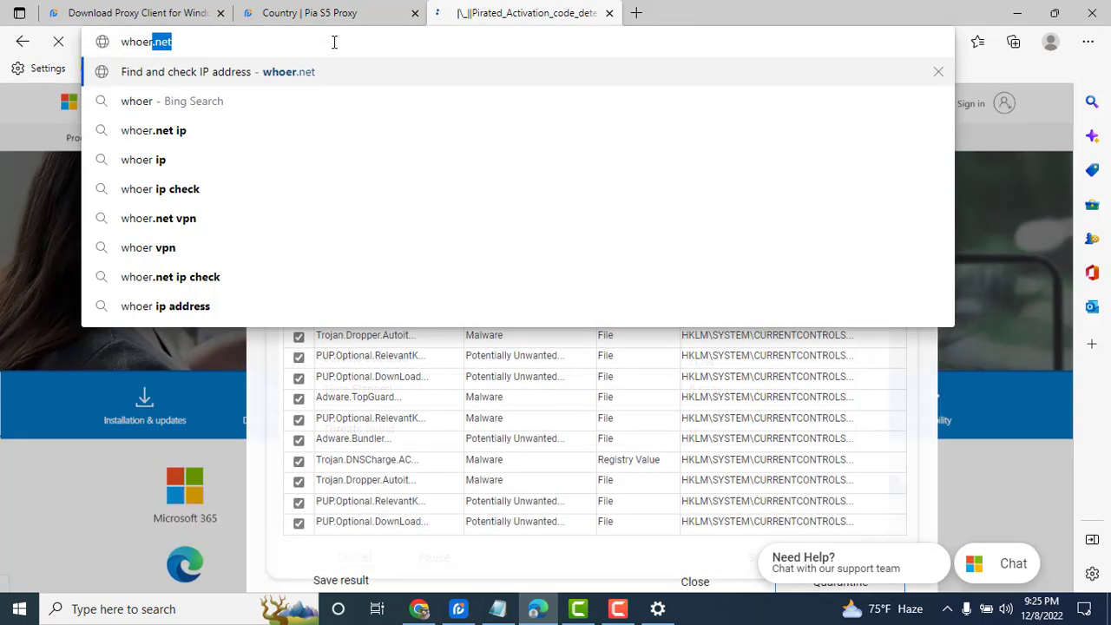
type(",net")
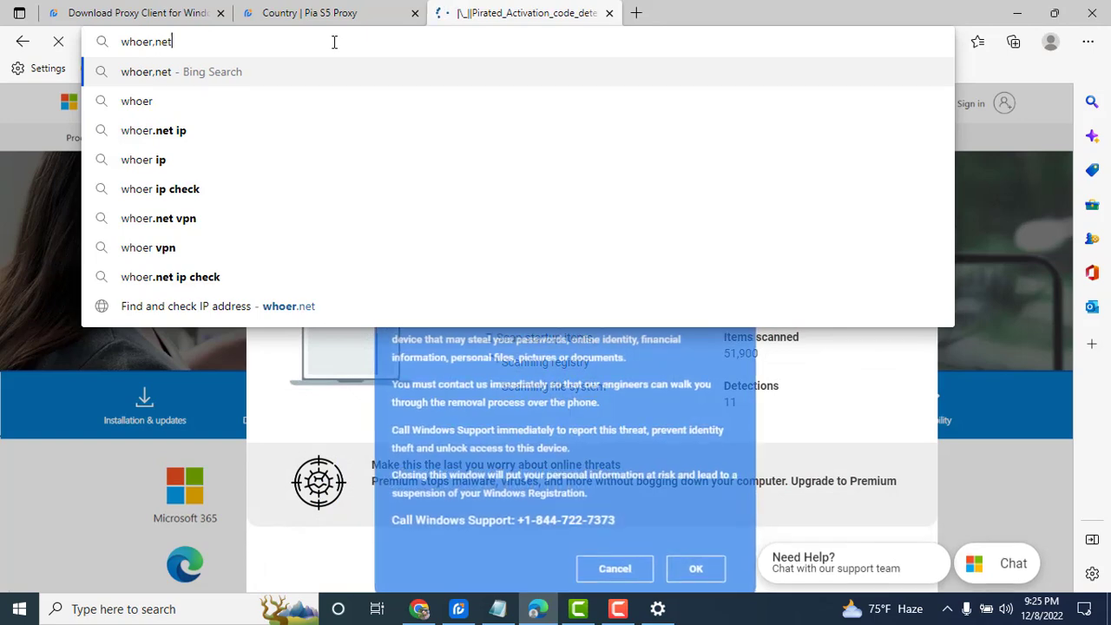
key("Return")
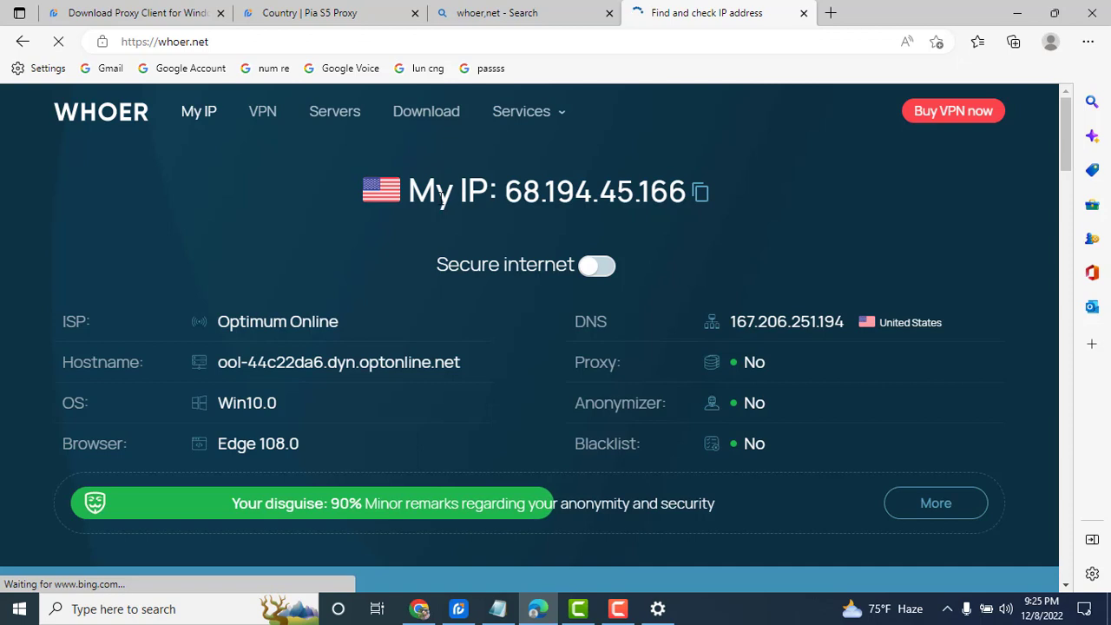
Examine the IP address and location details on whoer.net and compare them with the proxy entry in the Notepad notes
left_click_drag(512, 193, 680, 193)
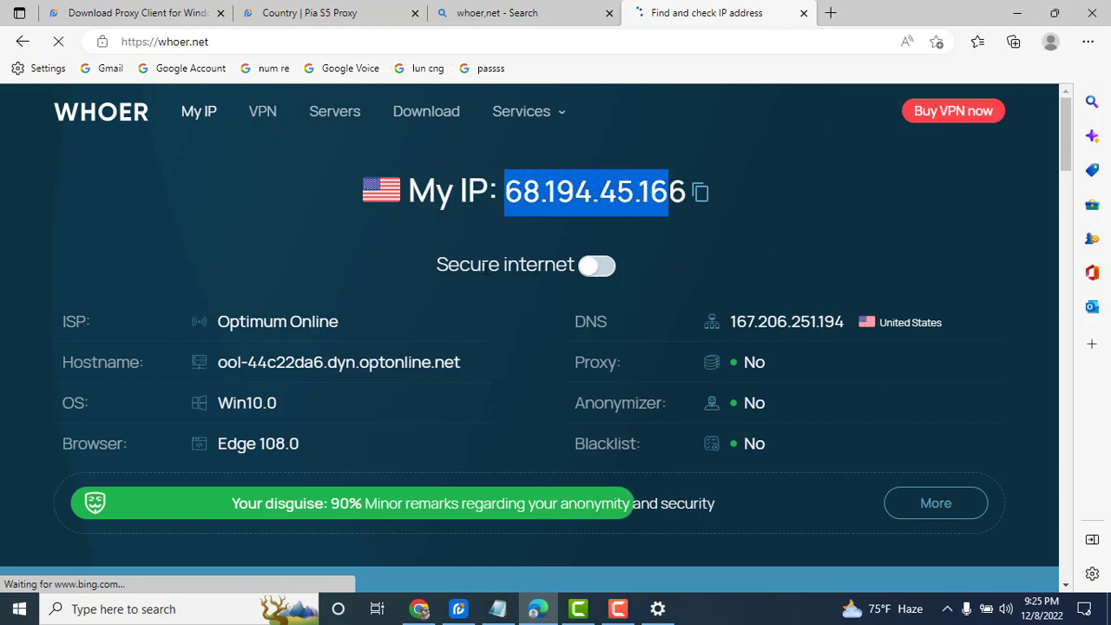
scroll(686, 192, "down", 2)
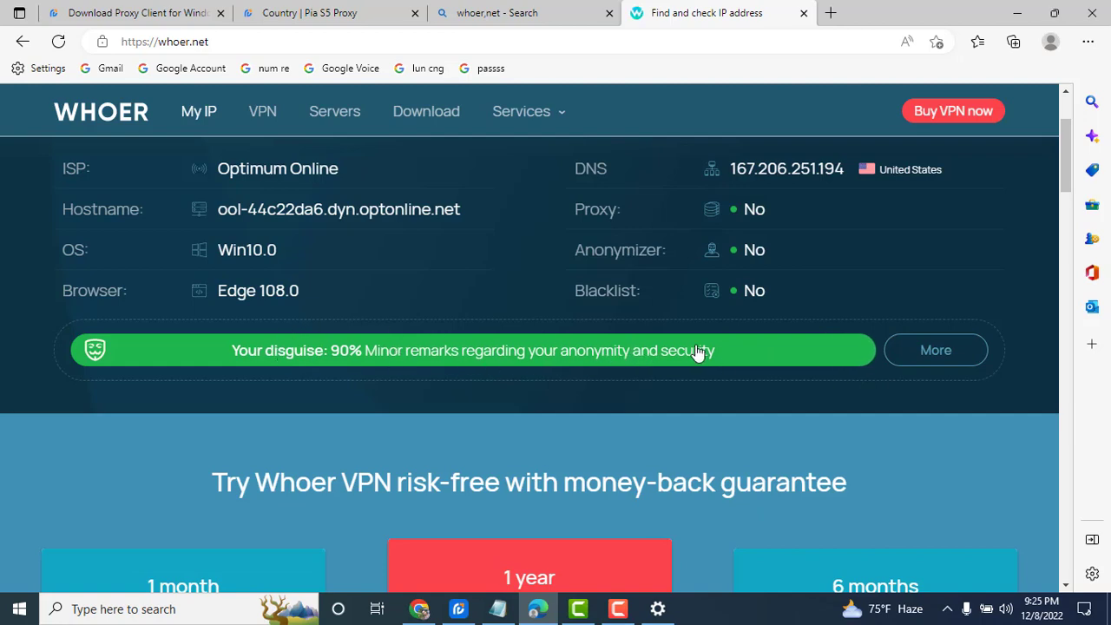
scroll(699, 350, "down", 4)
scroll(425, 297, "up", 1)
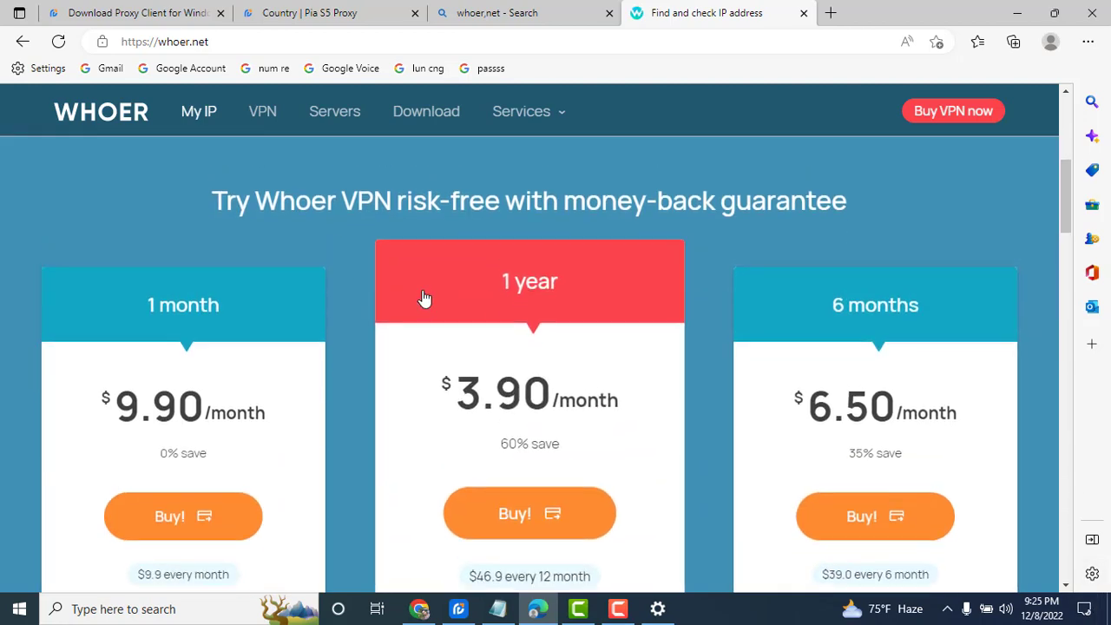
scroll(424, 298, "up", 4)
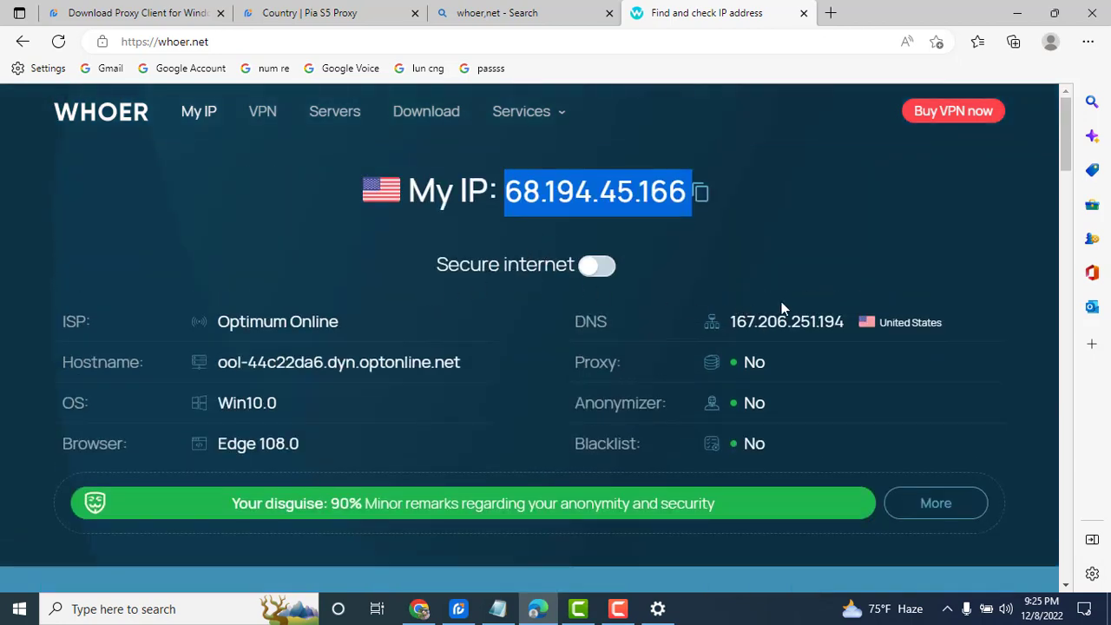
scroll(347, 331, "down", 10)
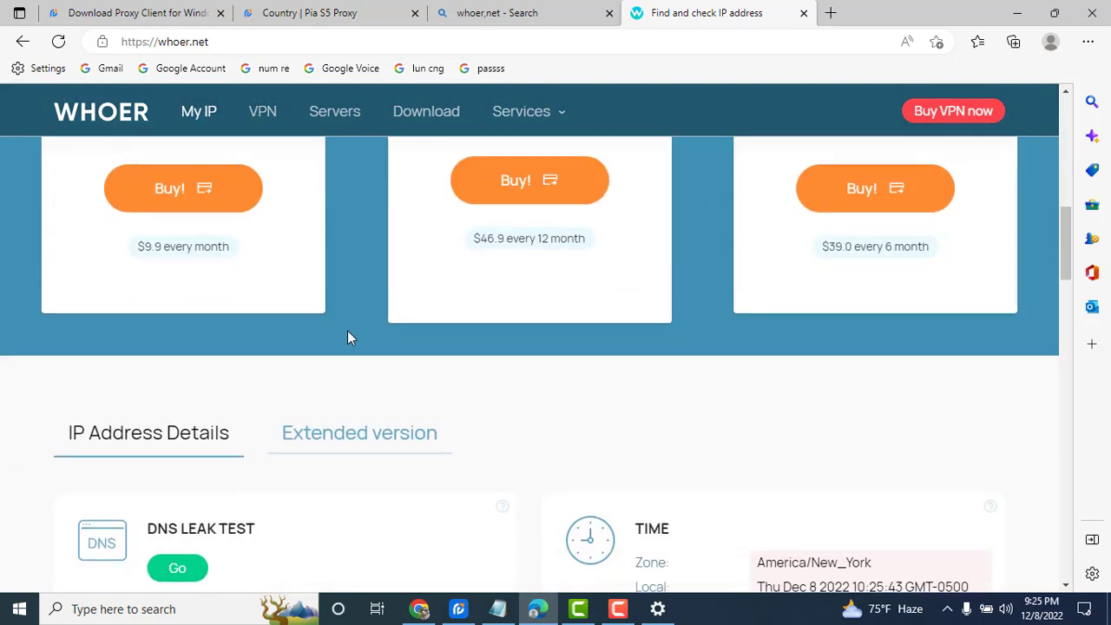
scroll(356, 339, "down", 5)
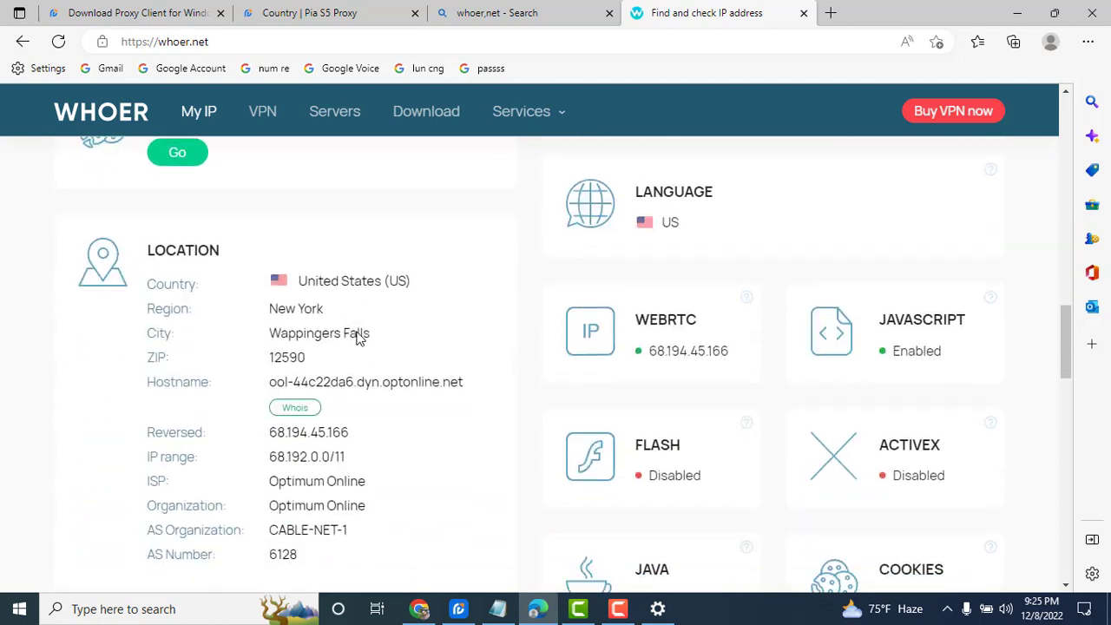
left_click(500, 610)
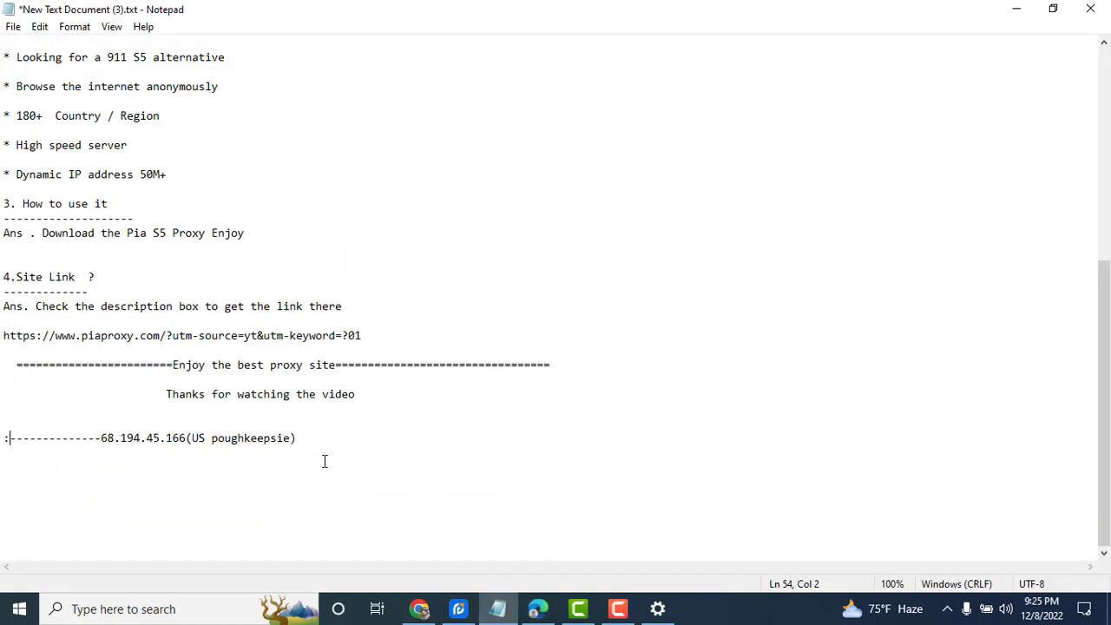